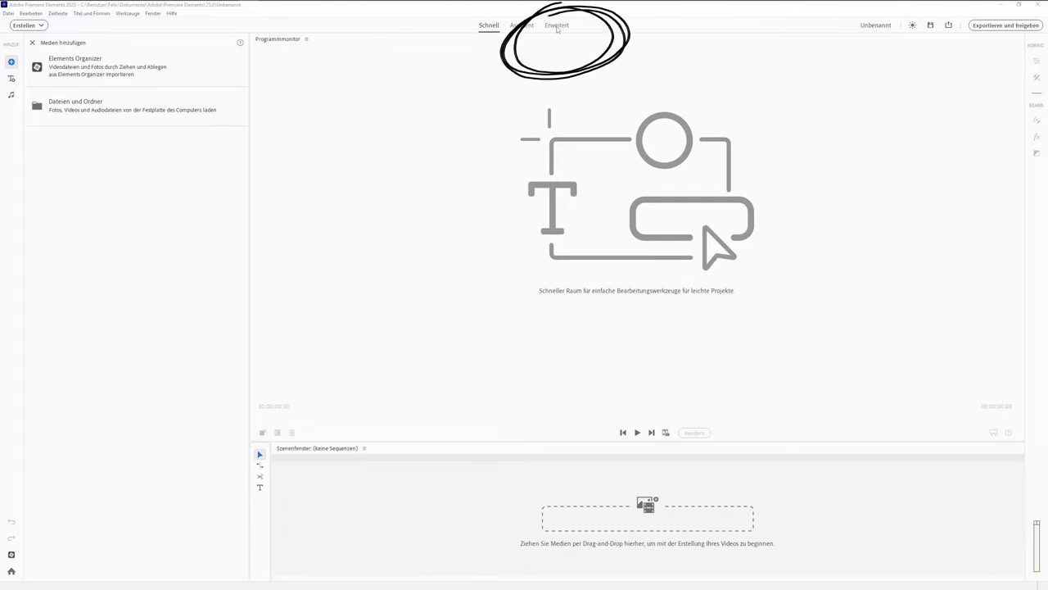
- Switch Premiere Elements from the Schnell workspace to the Erweitert (expert) workspace
{"action": "left_click", "coordinate": [557, 26]}
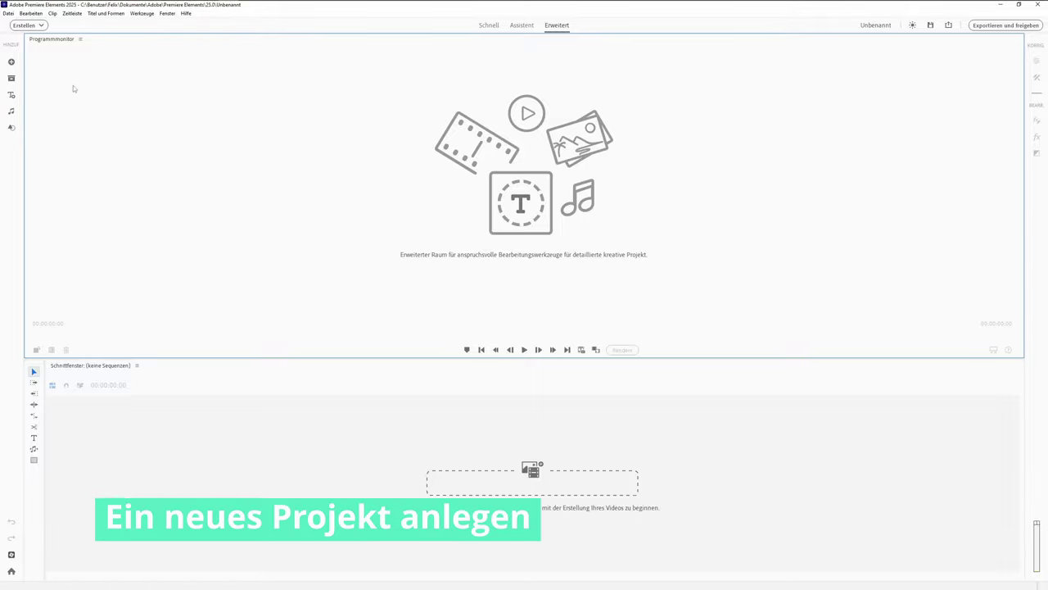
- Create a new project named Herbstausflug using the 16:9 1920x1080 preset
{"action": "left_click", "coordinate": [10, 13]}
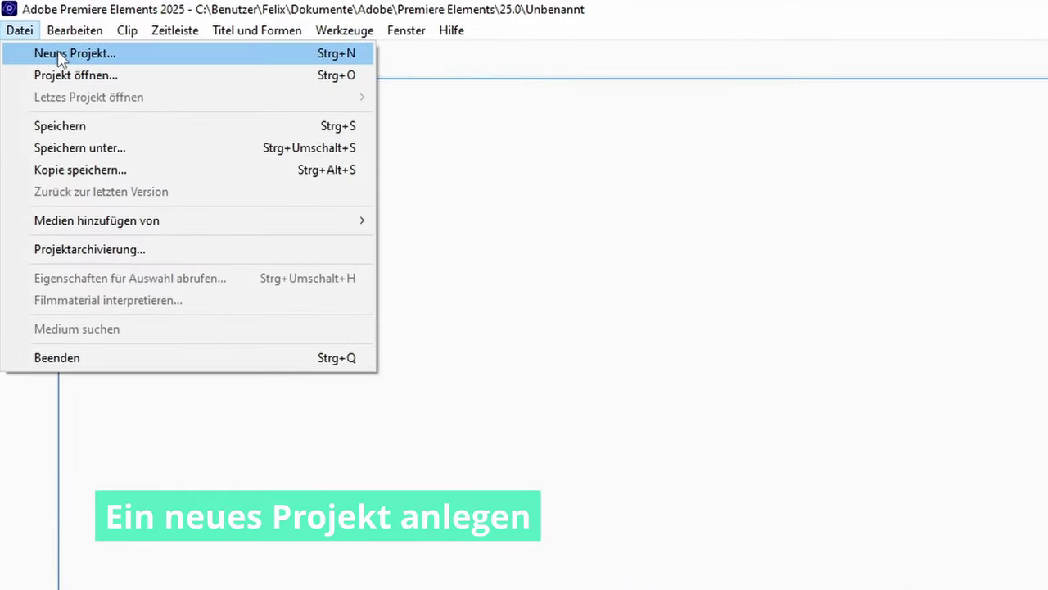
{"action": "left_click", "coordinate": [62, 54]}
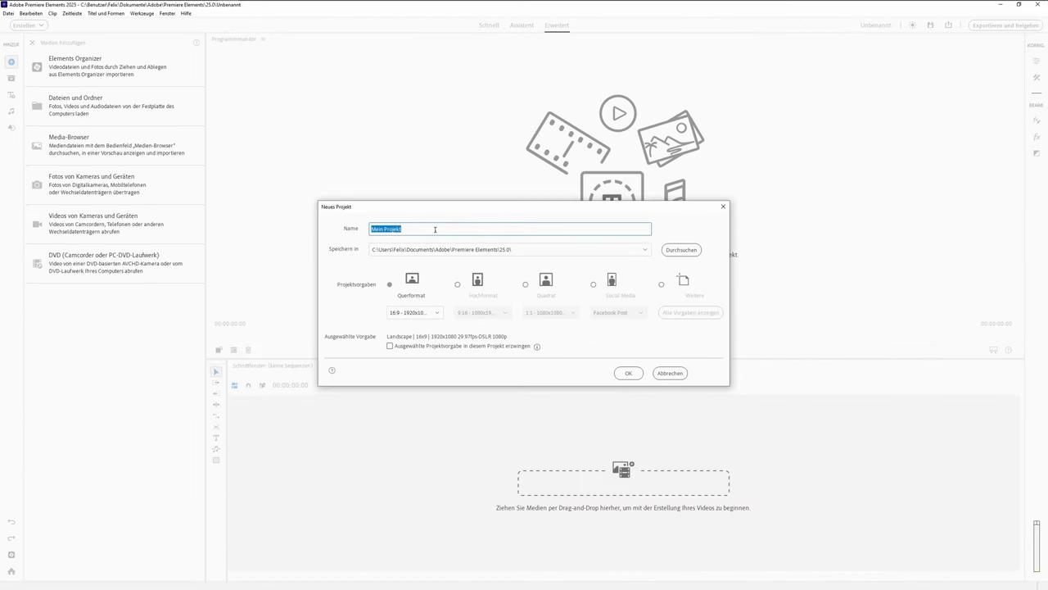
{"action": "type", "text": "Herbstausflug"}
{"action": "left_click", "coordinate": [432, 314]}
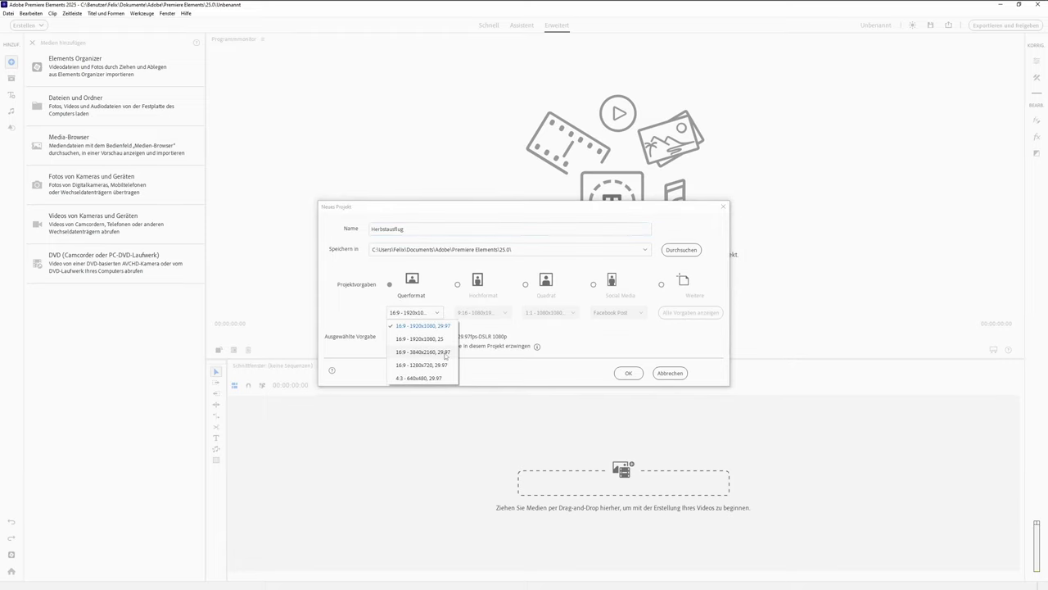
{"action": "left_click", "coordinate": [392, 299]}
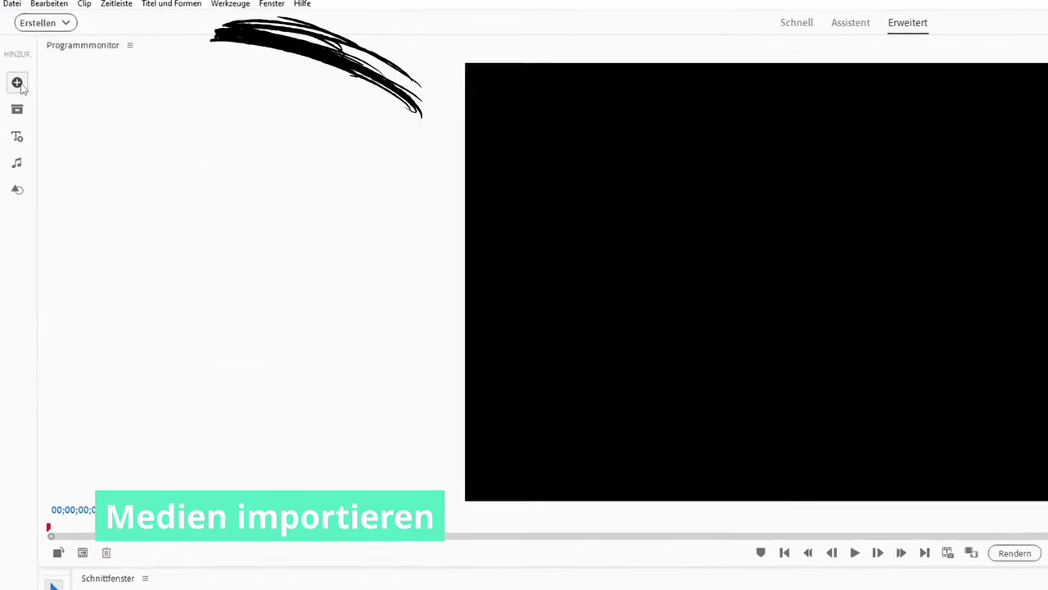
- Import the six AdobeStock autumn clips onto Video 1, fit the sequence to the view and enlarge Video 1
{"action": "left_click", "coordinate": [11, 62]}
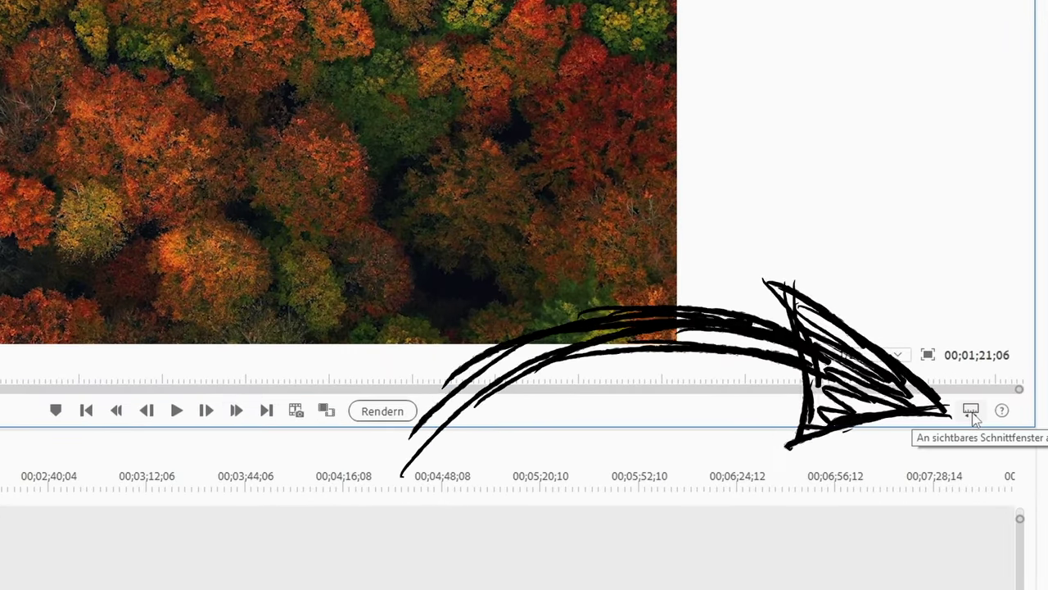
{"action": "left_click", "coordinate": [972, 411]}
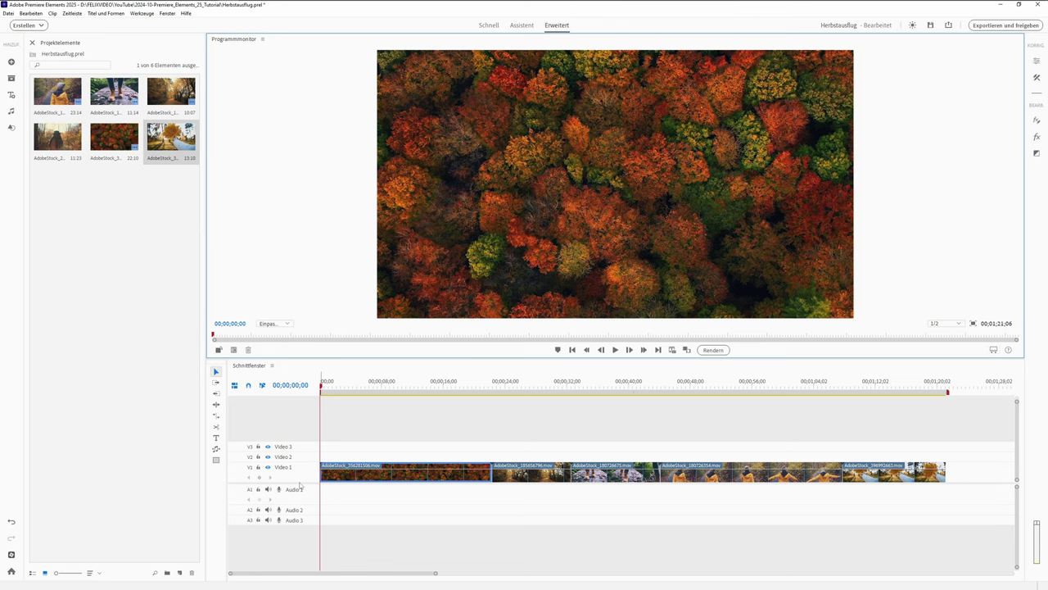
{"action": "left_click_drag", "start_coordinate": [299, 484], "coordinate": [298, 487]}
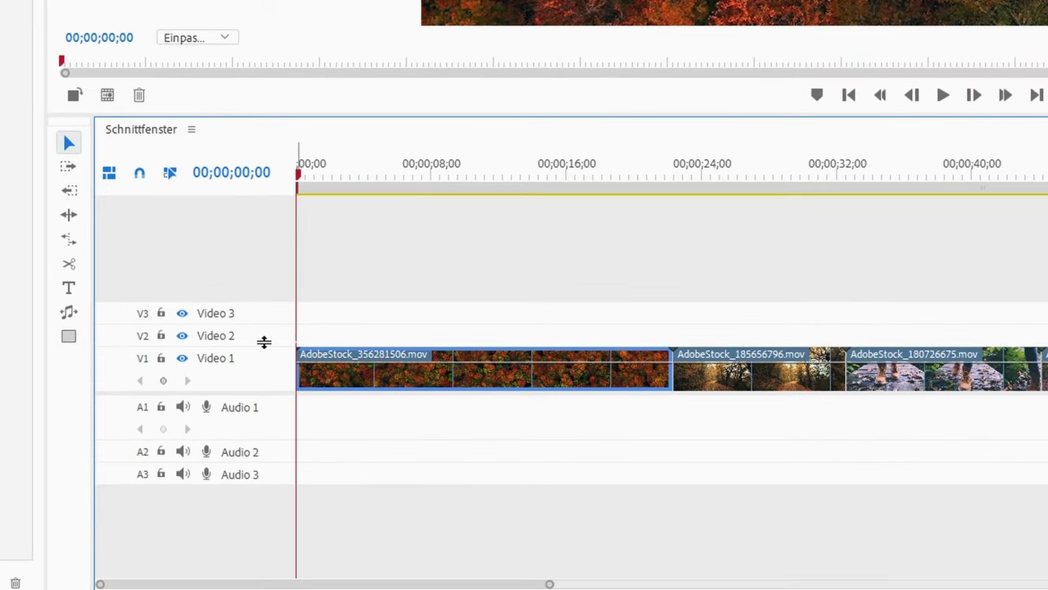
{"action": "left_click_drag", "start_coordinate": [264, 333], "coordinate": [265, 315]}
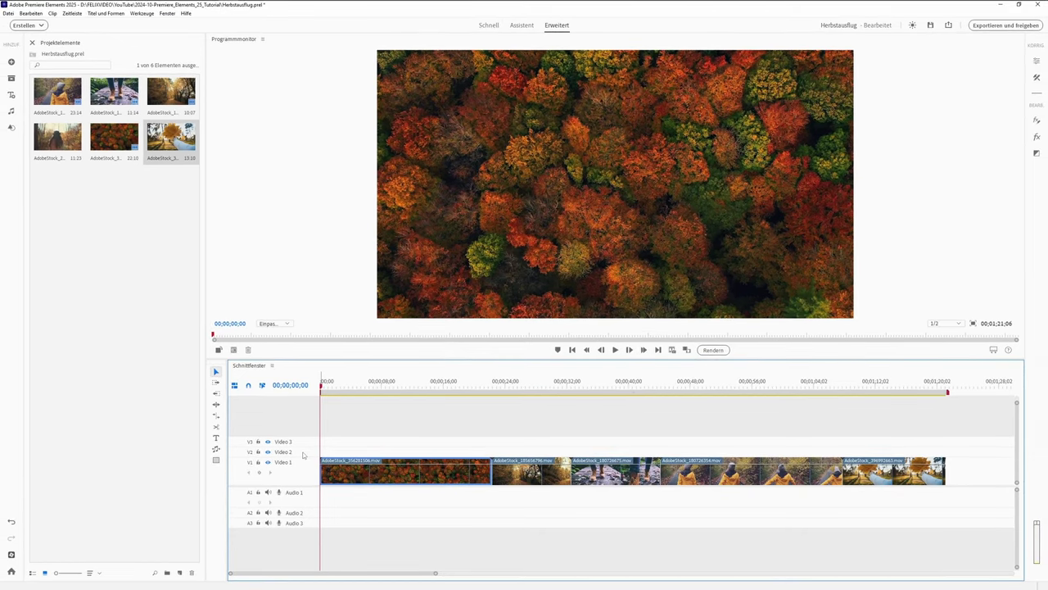
- Delete all empty video and audio tracks, leaving only Video 1 and Audio 1
{"action": "right_click", "coordinate": [303, 456]}
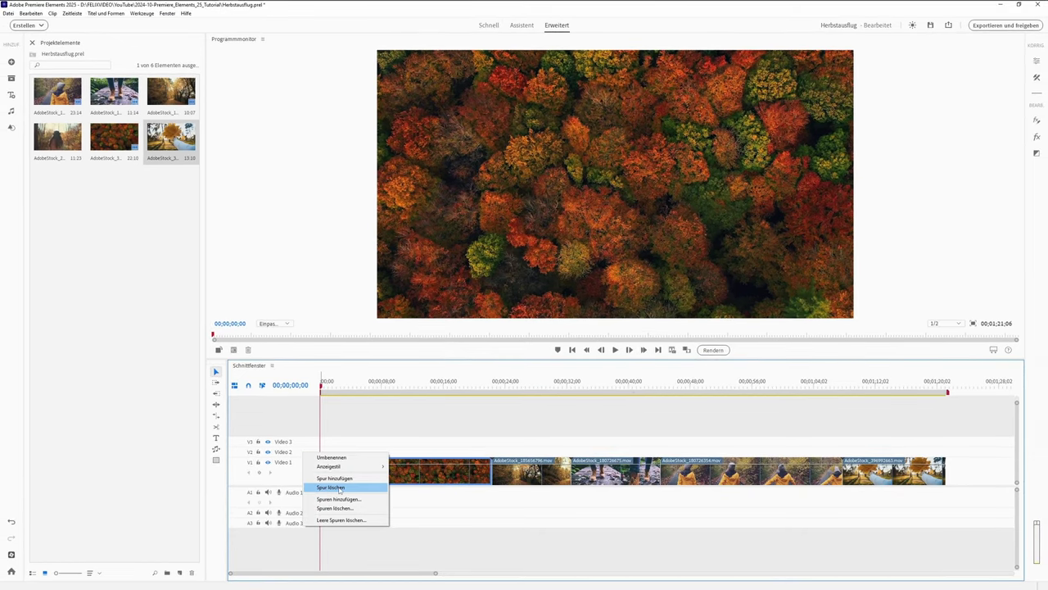
{"action": "left_click", "coordinate": [337, 507]}
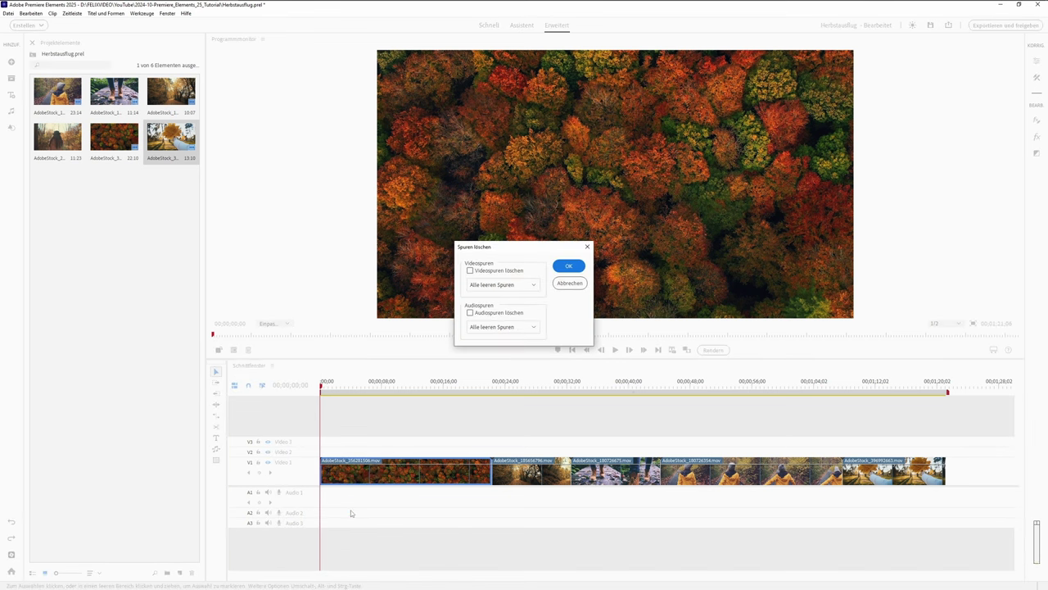
{"action": "left_click", "coordinate": [479, 272]}
{"action": "left_click", "coordinate": [482, 316]}
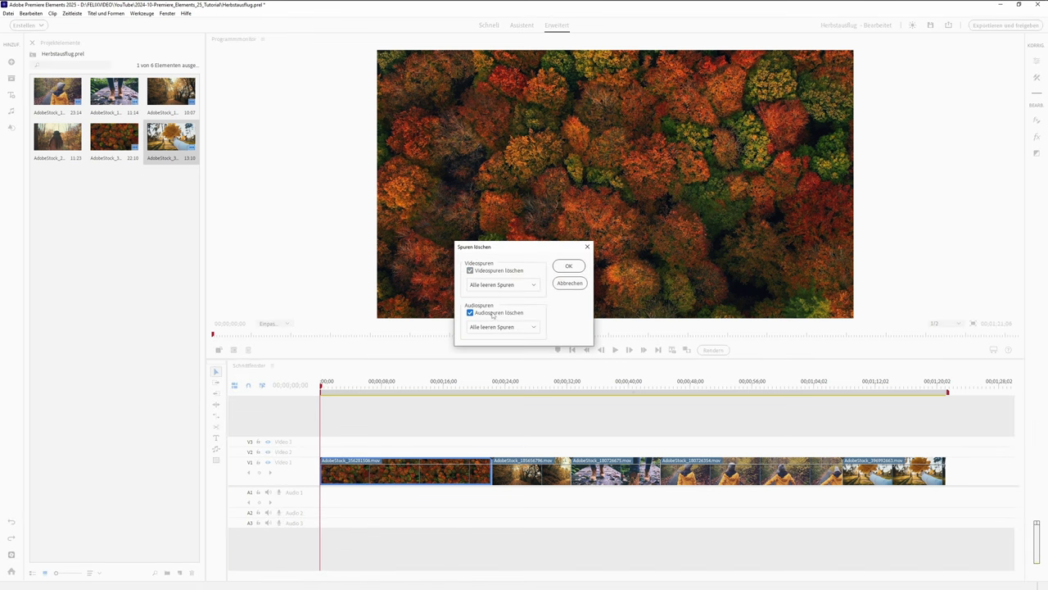
{"action": "left_click", "coordinate": [569, 266]}
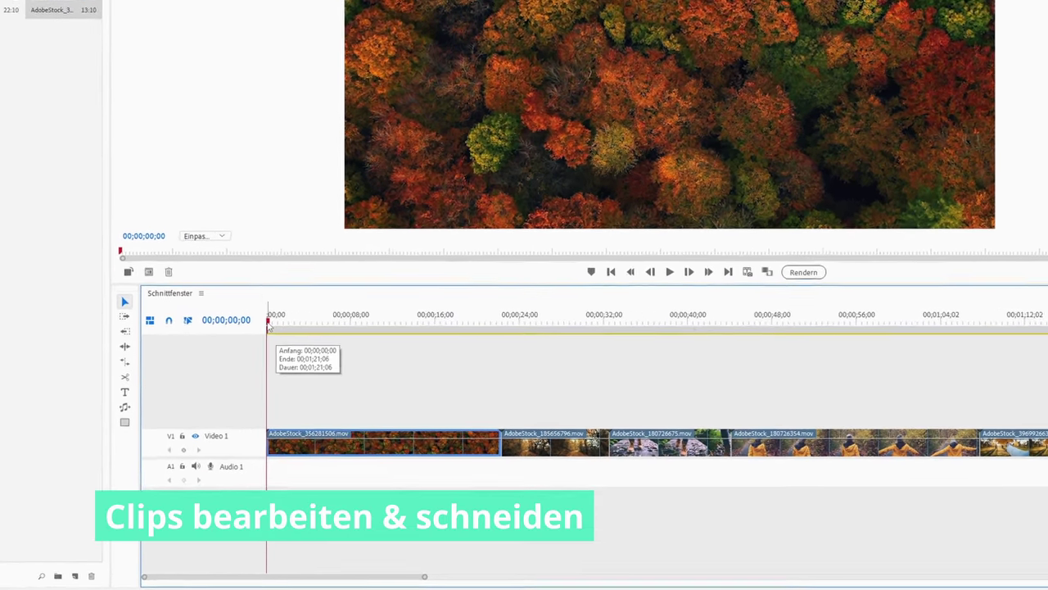
- Split the opening aerial forest clip at 00;00;08;27 with the scissors tool
{"action": "left_click_drag", "start_coordinate": [322, 390], "coordinate": [342, 391]}
{"action": "left_click_drag", "start_coordinate": [254, 271], "coordinate": [337, 271]}
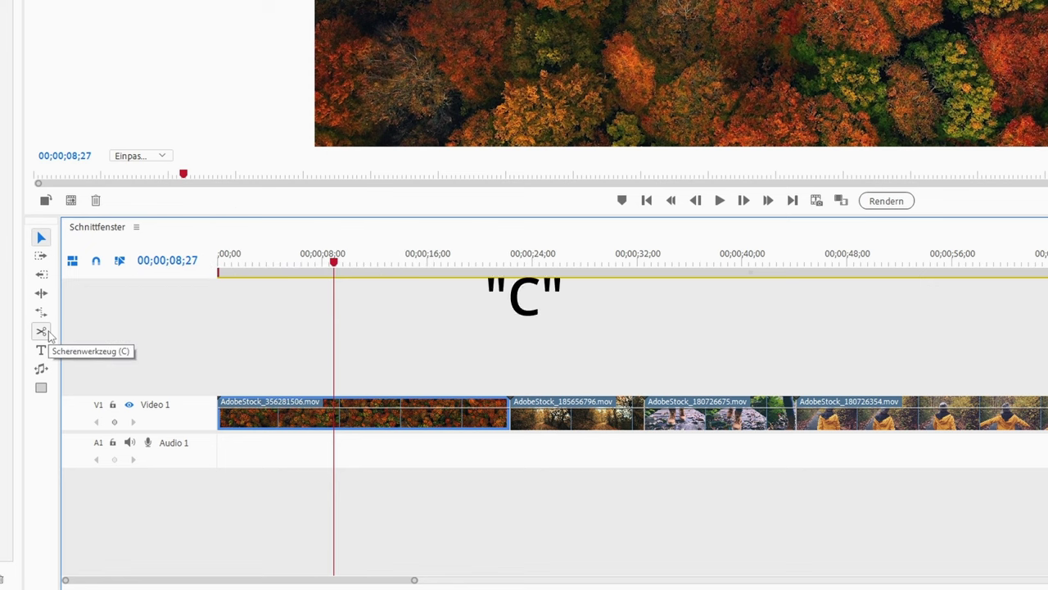
{"action": "left_click", "coordinate": [45, 331]}
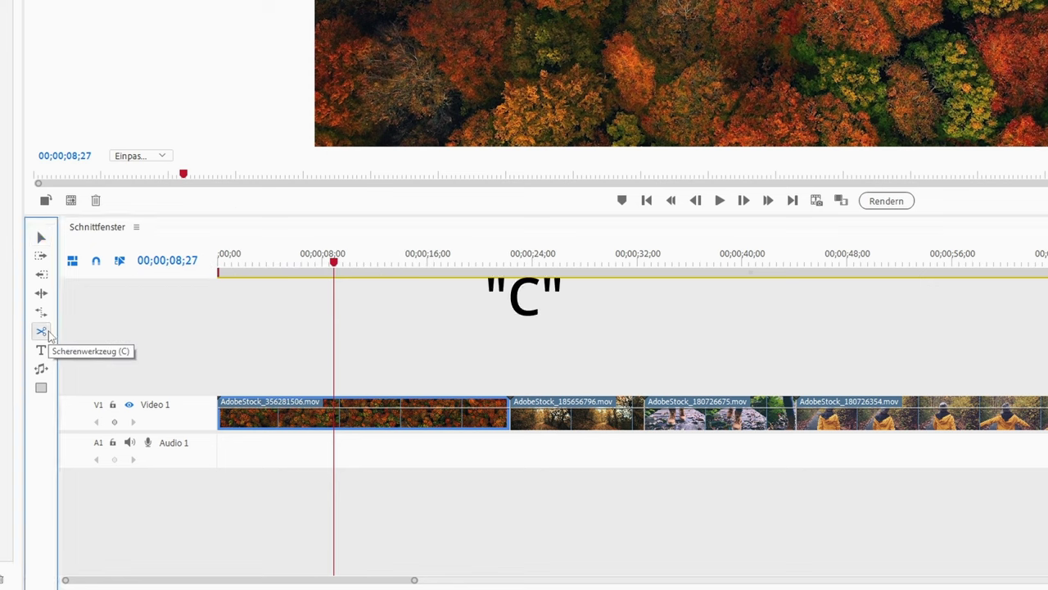
{"action": "left_click", "coordinate": [335, 418]}
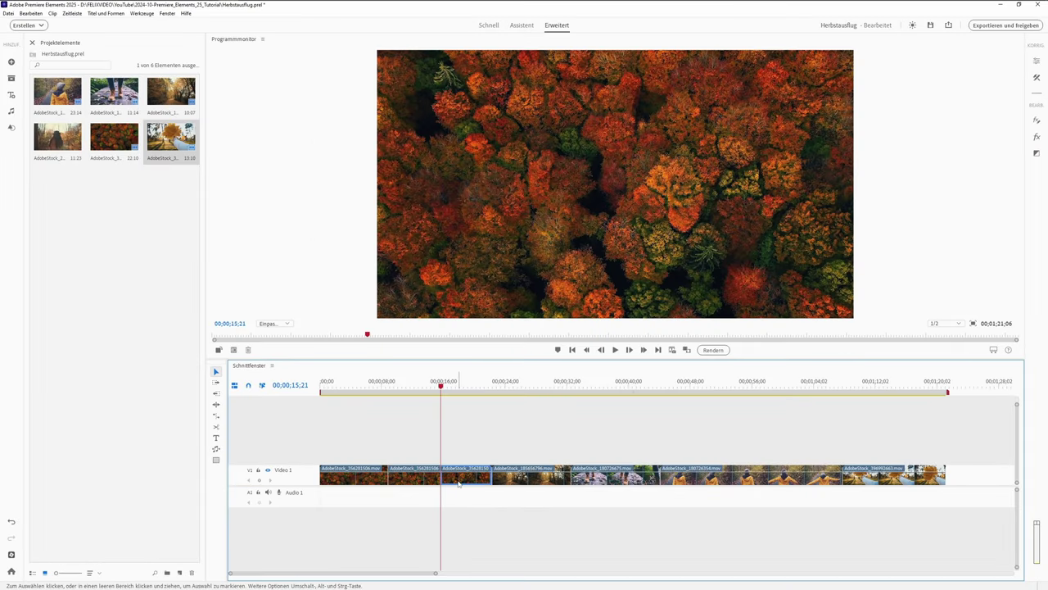
- Delete one section leaving a gap, and delete the first clip closing its gap
{"action": "right_click", "coordinate": [458, 480]}
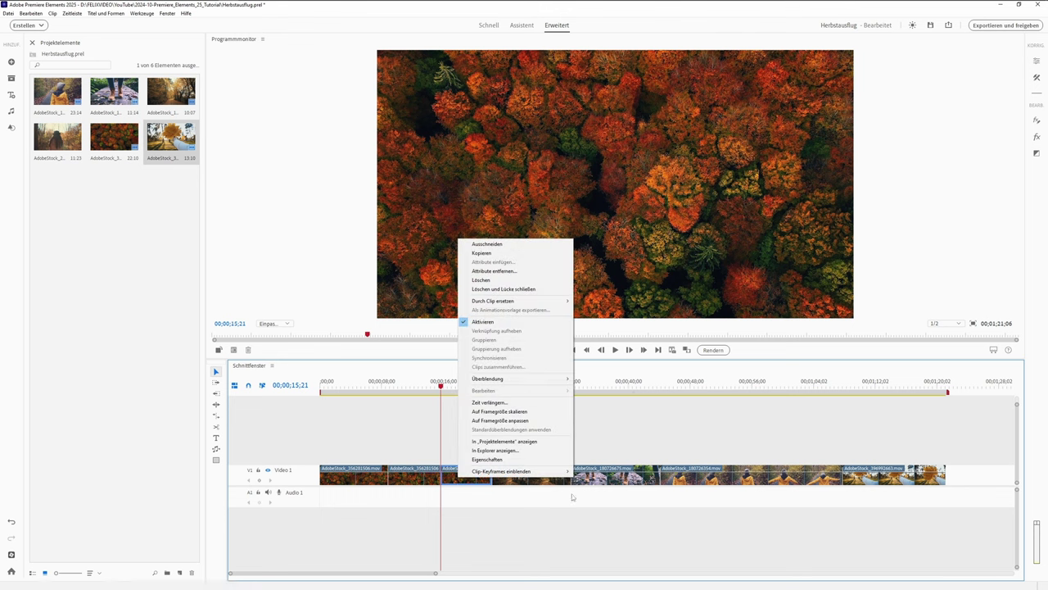
{"action": "left_click", "coordinate": [480, 281]}
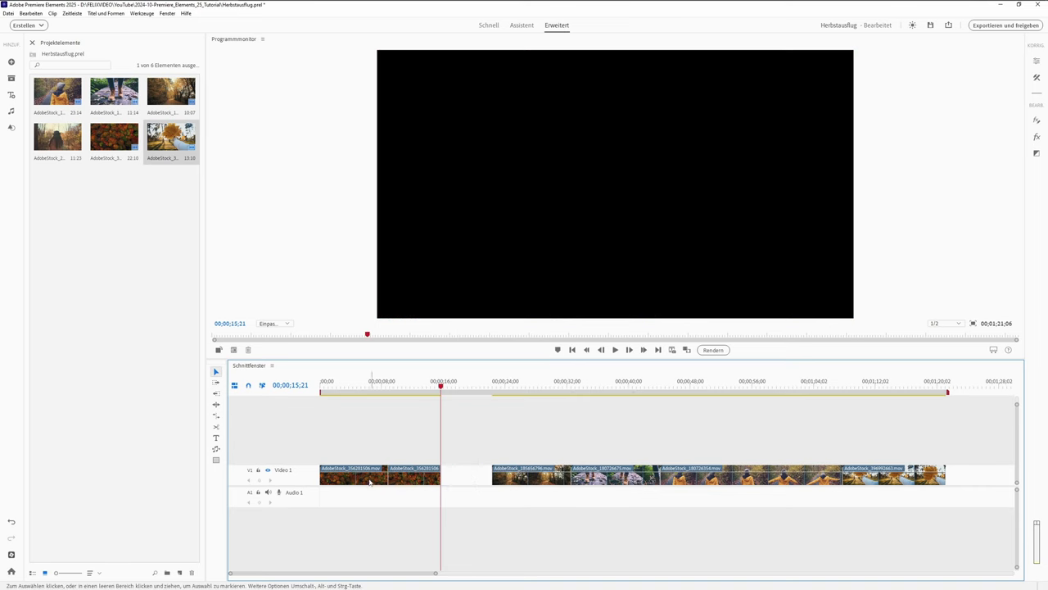
{"action": "right_click", "coordinate": [362, 475]}
{"action": "left_click", "coordinate": [400, 287]}
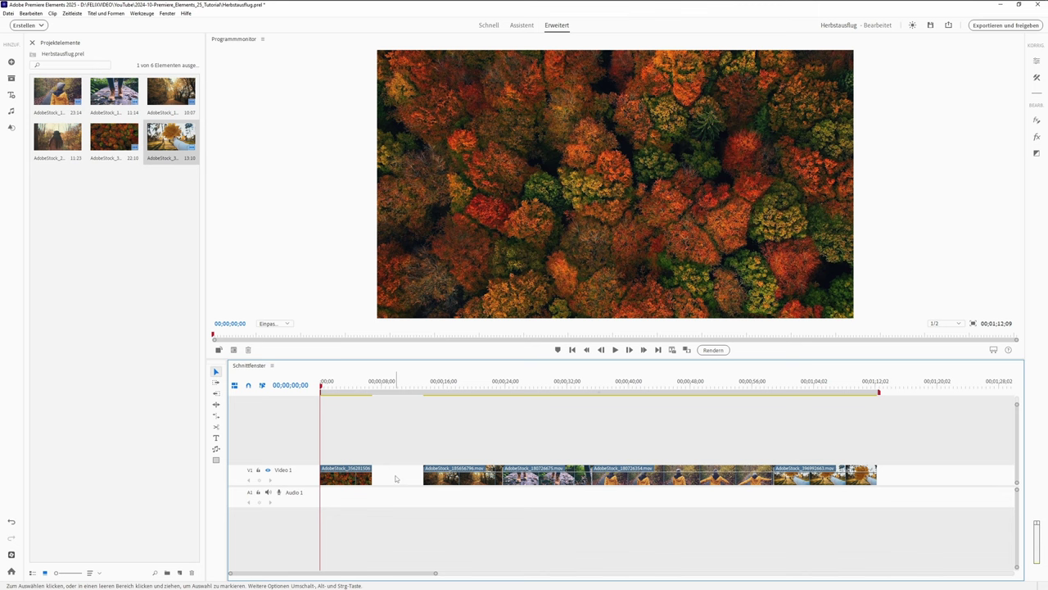
- Remove the gap and trim the forest path clip's start and end and the second clip's end
{"action": "left_click", "coordinate": [398, 479]}
{"action": "key", "text": "Delete"}
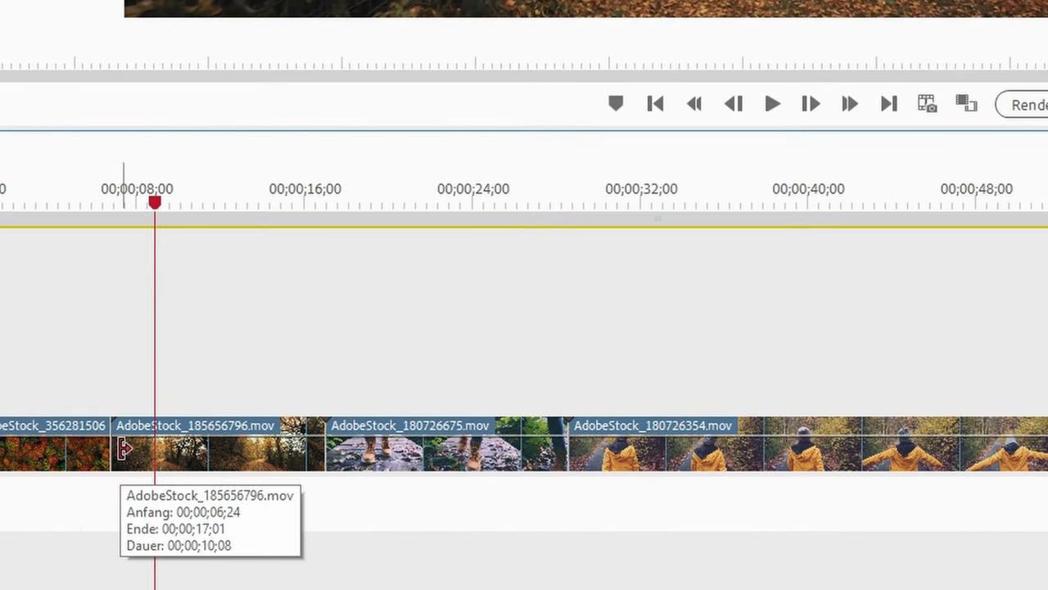
{"action": "left_click_drag", "start_coordinate": [123, 448], "coordinate": [165, 448]}
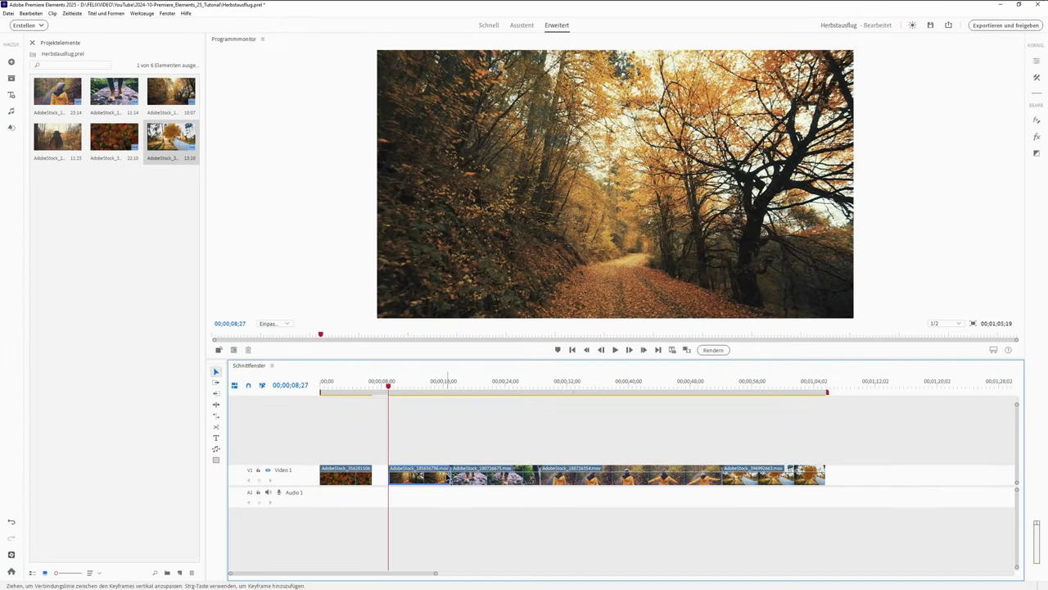
{"action": "left_click_drag", "start_coordinate": [449, 477], "coordinate": [429, 475]}
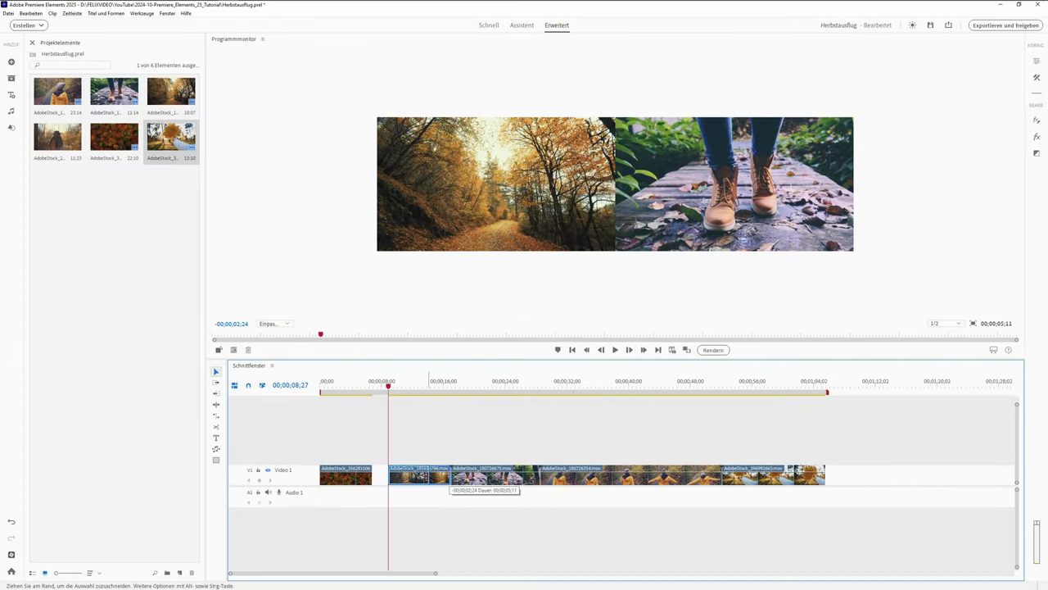
{"action": "left_click_drag", "start_coordinate": [450, 480], "coordinate": [400, 480]}
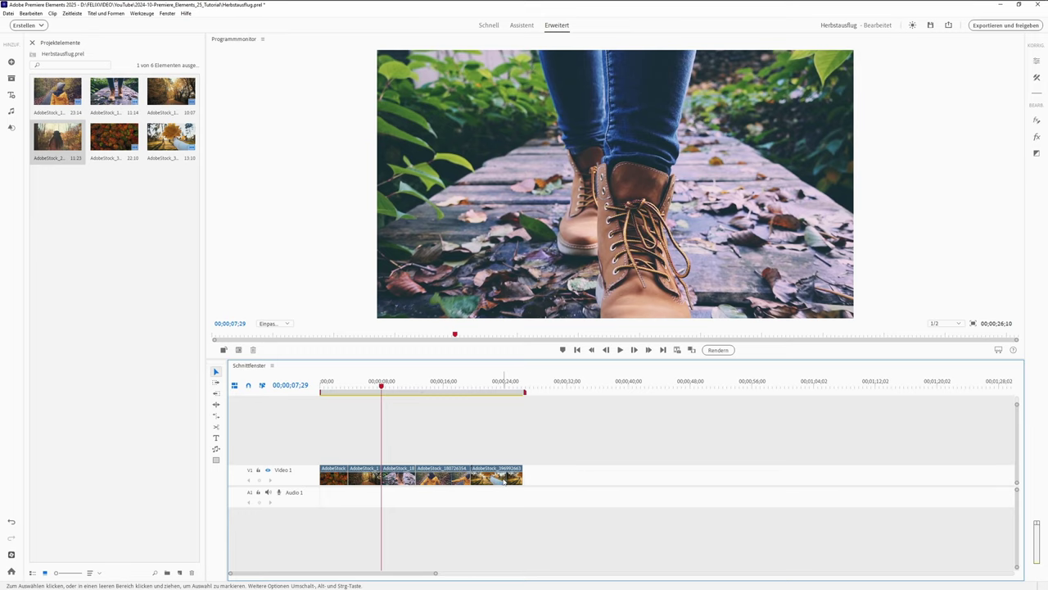
- Reposition the last clip via Video 2 and Video 3, then move it back onto Video 1
{"action": "left_click_drag", "start_coordinate": [504, 482], "coordinate": [448, 461]}
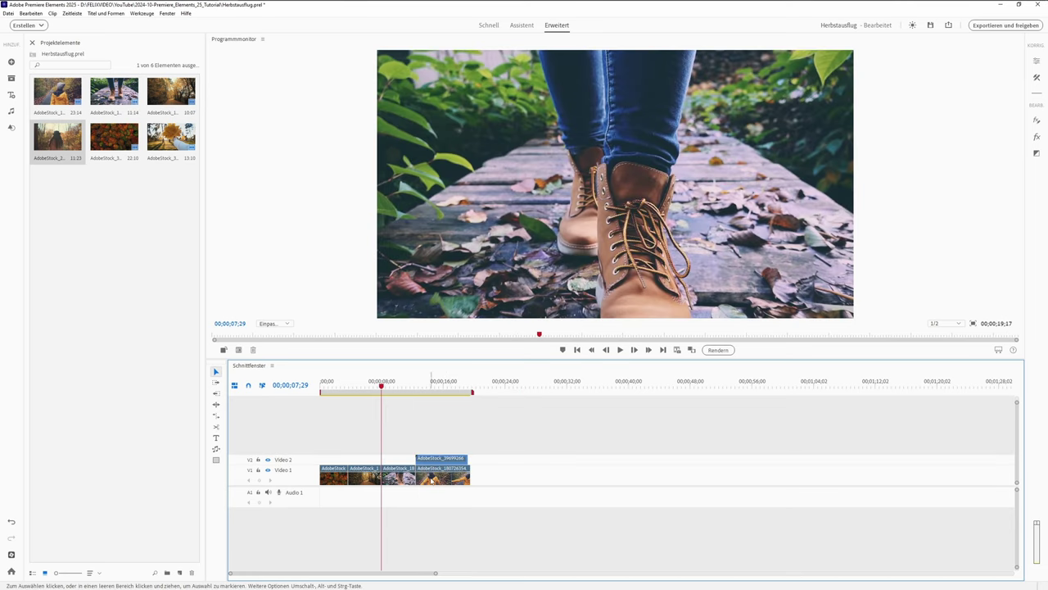
{"action": "mouse_move", "coordinate": [431, 479]}
{"action": "left_mouse_down"}
{"action": "mouse_move", "coordinate": [488, 484]}
{"action": "mouse_move", "coordinate": [447, 475]}
{"action": "left_mouse_up"}
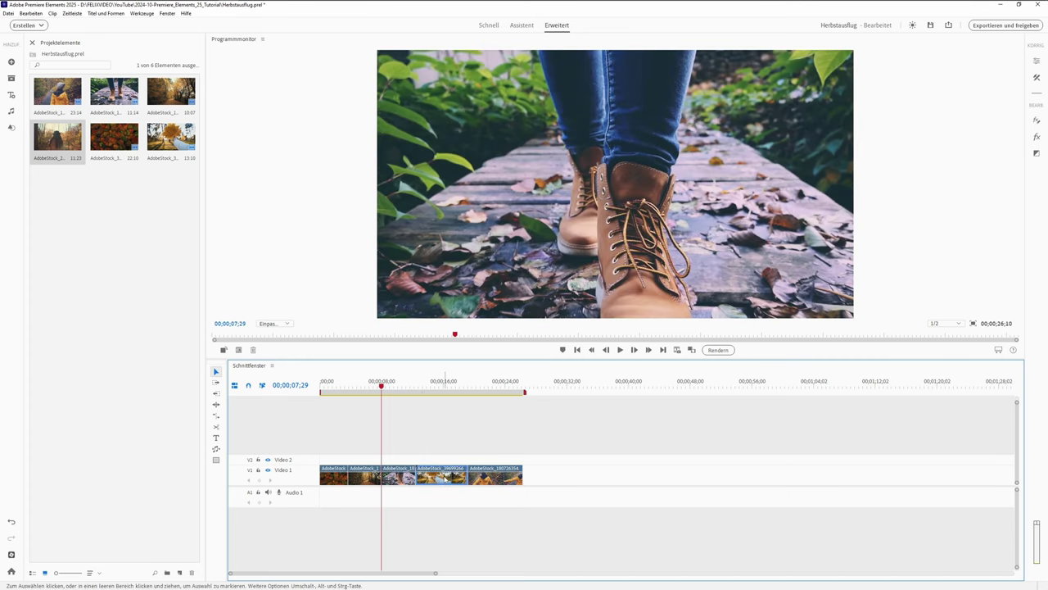
{"action": "left_click_drag", "start_coordinate": [443, 477], "coordinate": [442, 461]}
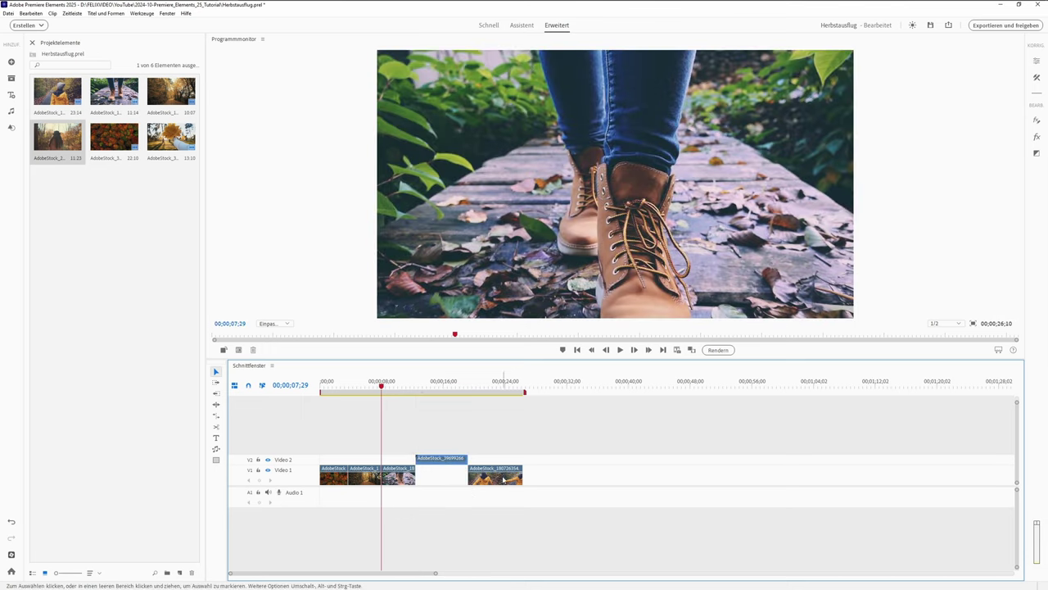
{"action": "left_click_drag", "start_coordinate": [502, 480], "coordinate": [500, 447]}
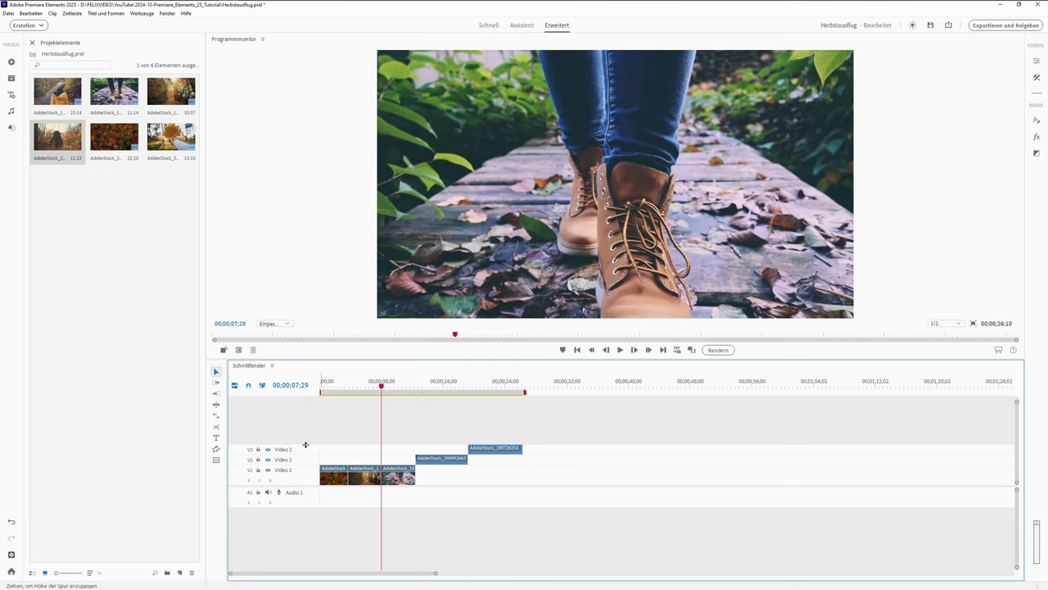
{"action": "mouse_move", "coordinate": [305, 445]}
{"action": "left_mouse_down"}
{"action": "mouse_move", "coordinate": [307, 436]}
{"action": "mouse_move", "coordinate": [304, 451]}
{"action": "left_mouse_up"}
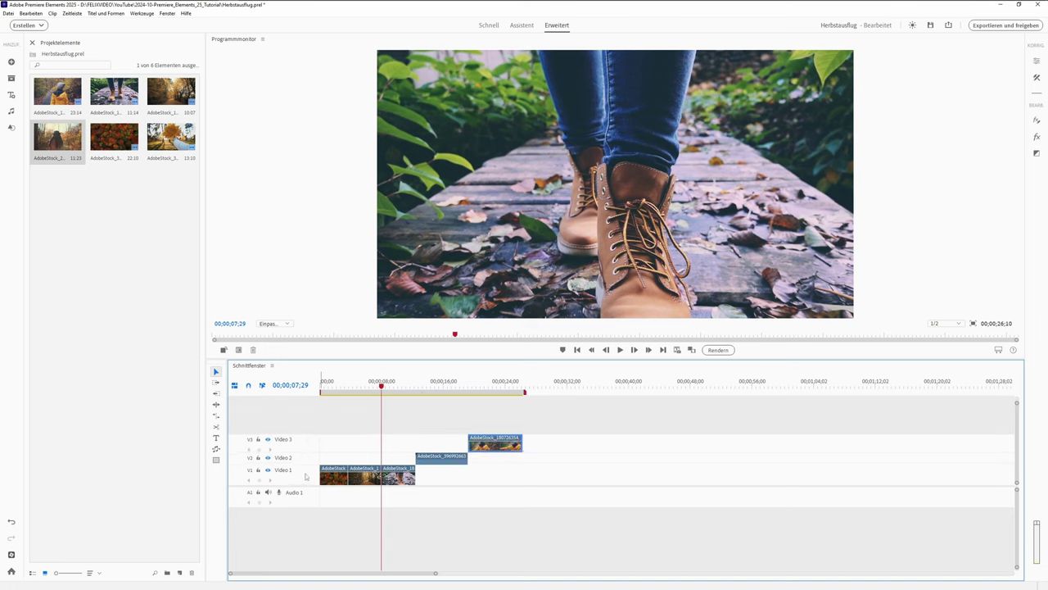
{"action": "left_click_drag", "start_coordinate": [453, 456], "coordinate": [498, 483]}
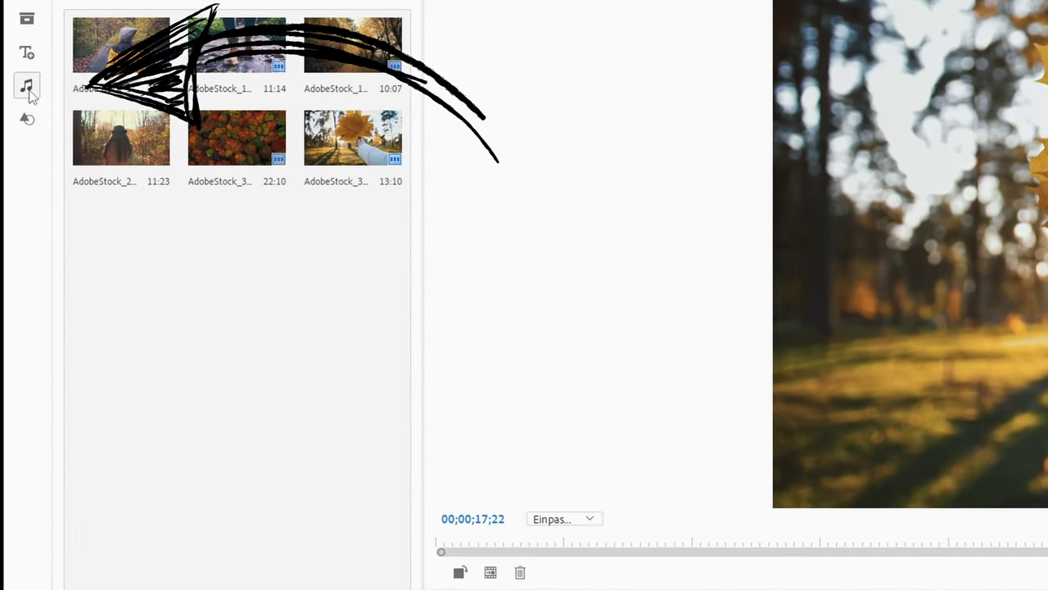
- Place the Rock-Pop score Nachmittagssonne on Audio 2, starting at 00;00
{"action": "left_click", "coordinate": [29, 90]}
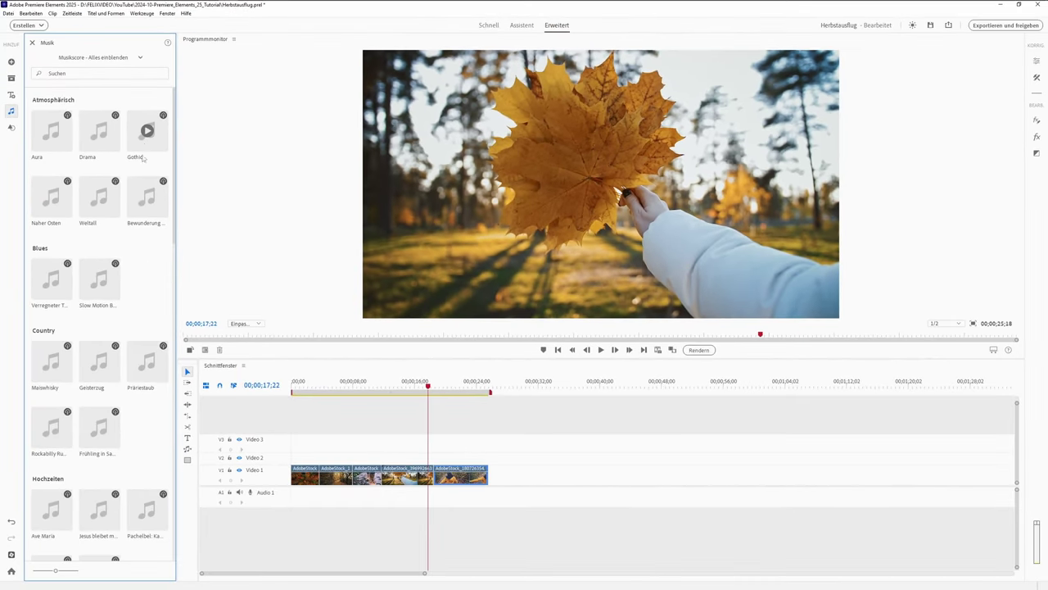
{"action": "left_click", "coordinate": [128, 58]}
{"action": "mouse_move", "coordinate": [116, 97]}
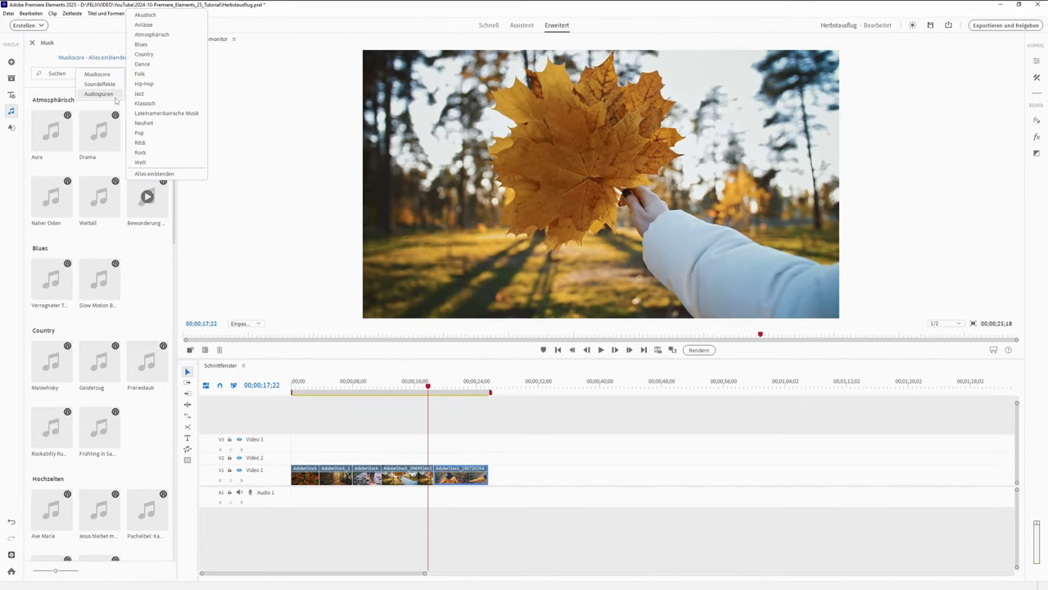
{"action": "left_click", "coordinate": [140, 152]}
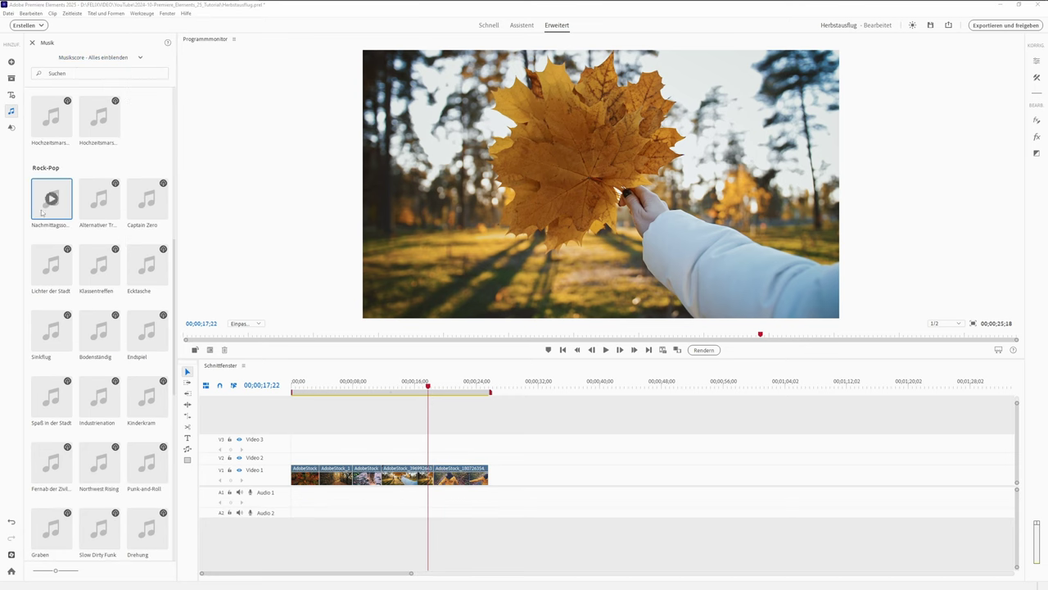
{"action": "left_click", "coordinate": [48, 212]}
{"action": "left_click_drag", "start_coordinate": [73, 234], "coordinate": [297, 516]}
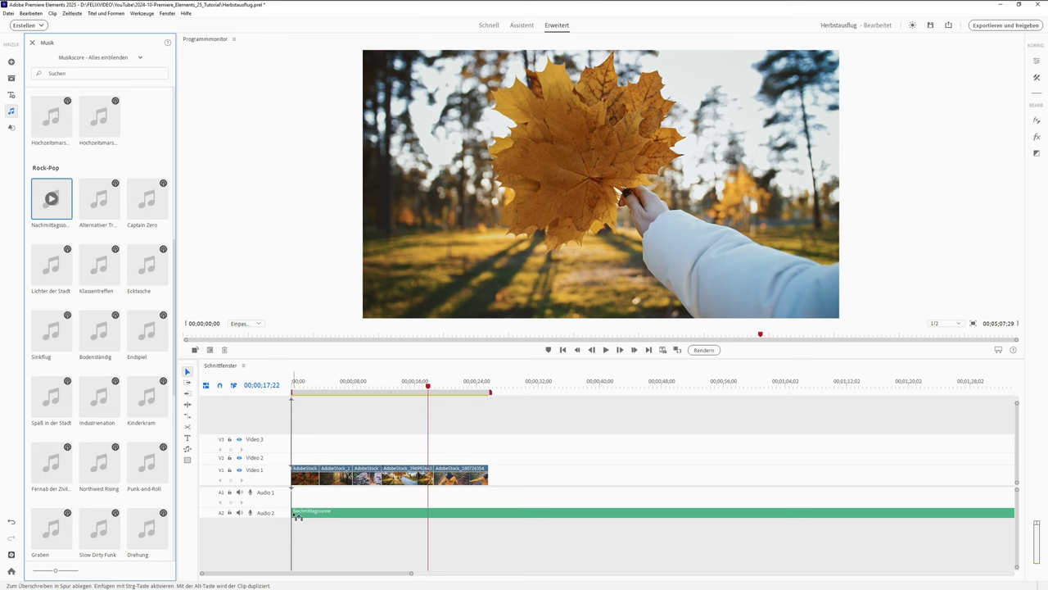
{"action": "left_click_drag", "start_coordinate": [298, 516], "coordinate": [297, 515]}
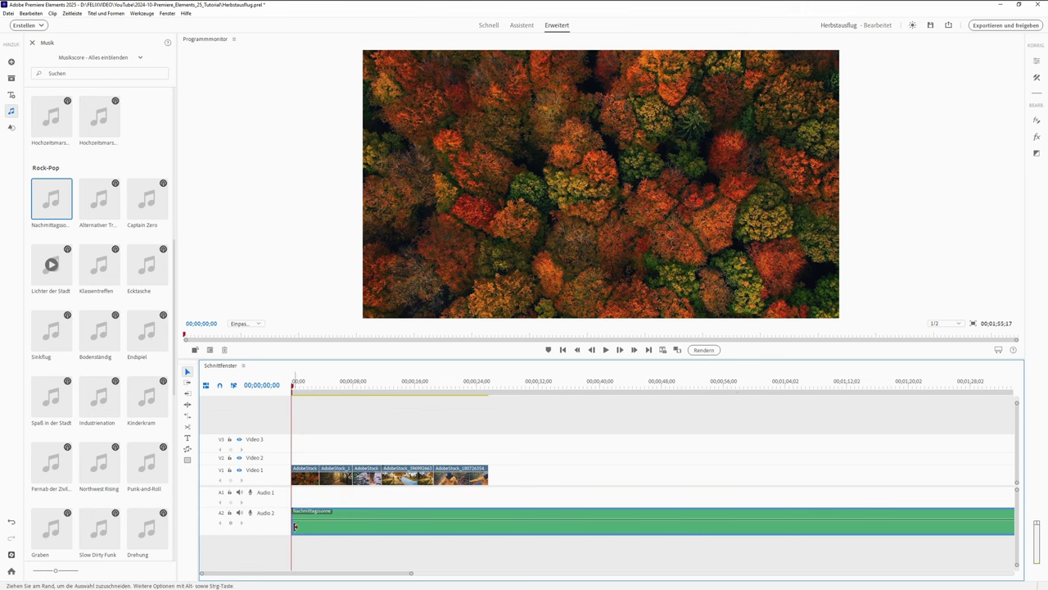
- Split the music clip where the video ends at 00;00;25;18
{"action": "mouse_move", "coordinate": [295, 526]}
{"action": "left_mouse_down"}
{"action": "mouse_move", "coordinate": [305, 525]}
{"action": "mouse_move", "coordinate": [293, 526]}
{"action": "left_mouse_up"}
{"action": "key", "text": "c"}
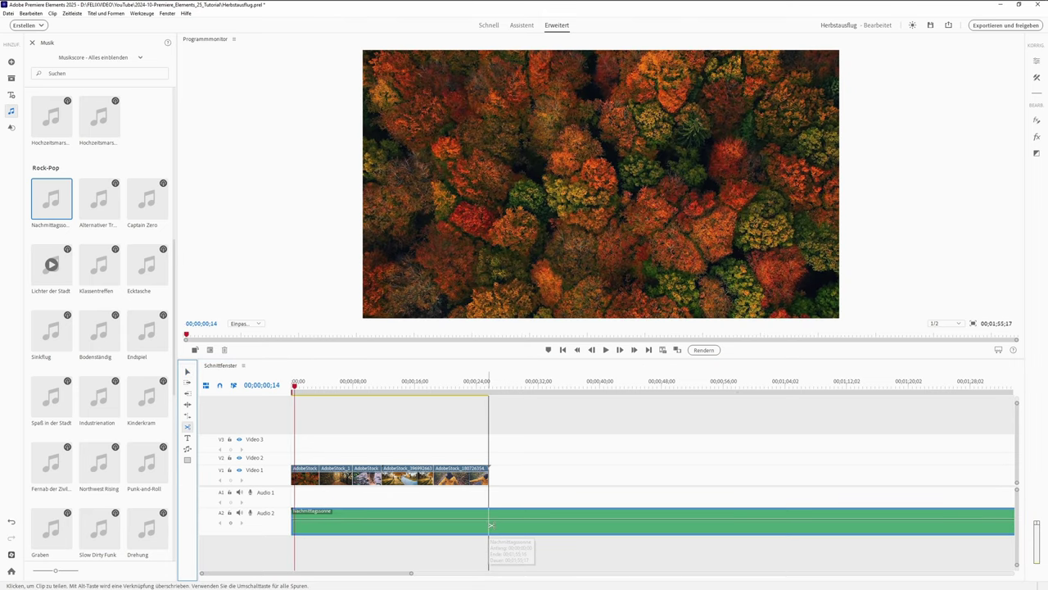
{"action": "left_click", "coordinate": [490, 525]}
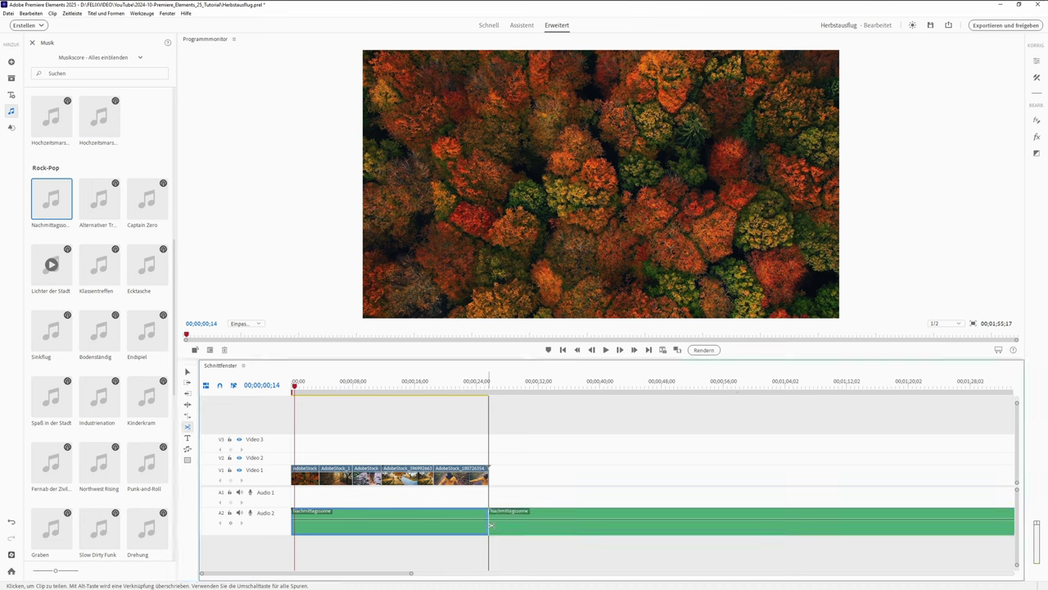
{"action": "left_click", "coordinate": [187, 372]}
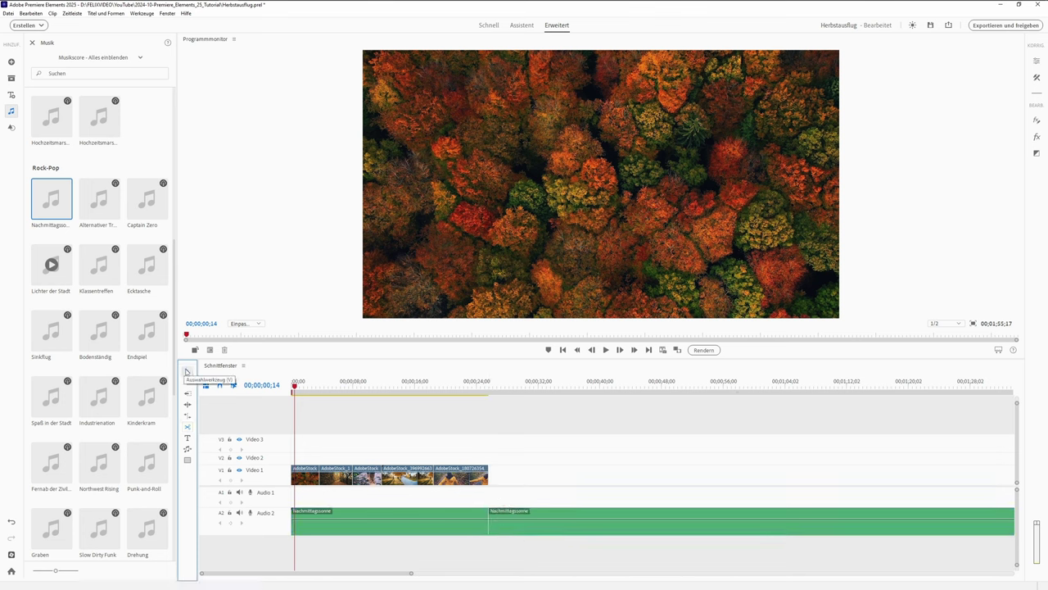
- Delete the surplus music and set the score's volume to about -0,2 dB
{"action": "left_click_drag", "start_coordinate": [516, 488], "coordinate": [569, 542]}
{"action": "key", "text": "Delete"}
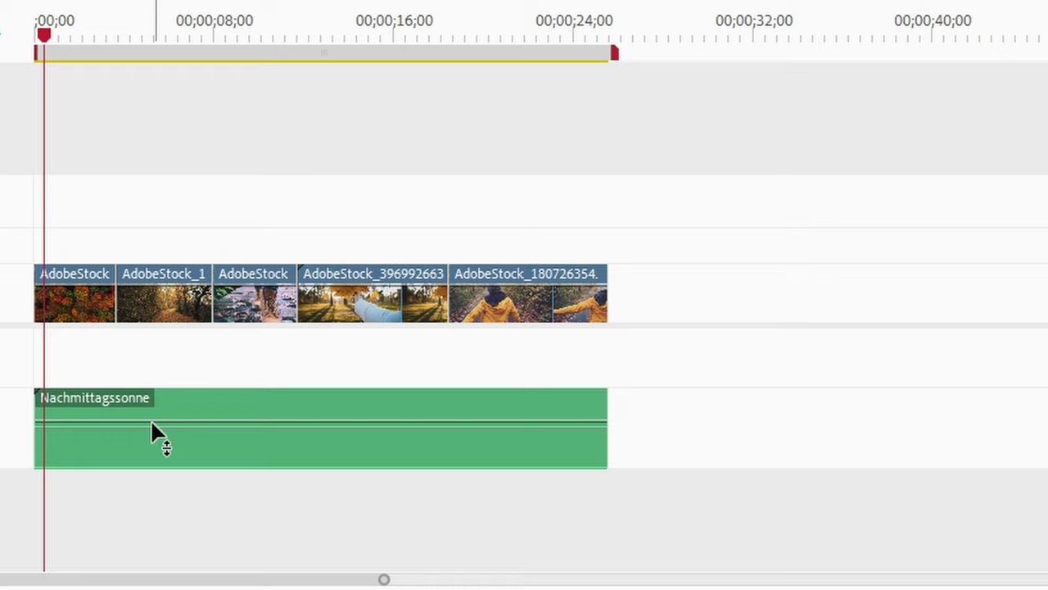
{"action": "left_click_drag", "start_coordinate": [151, 423], "coordinate": [163, 427]}
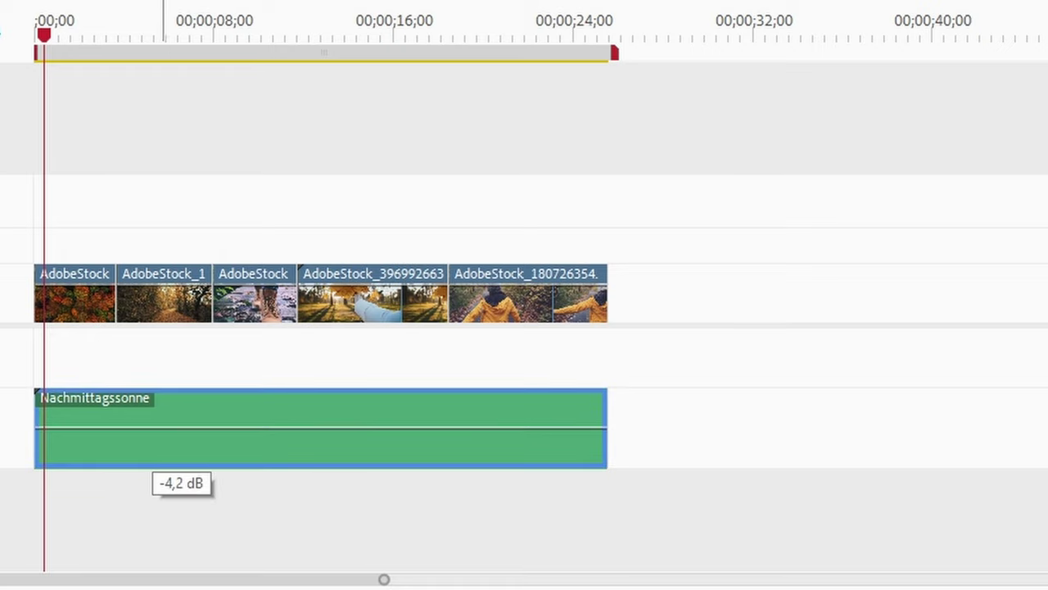
{"action": "left_click_drag", "start_coordinate": [163, 427], "coordinate": [181, 422]}
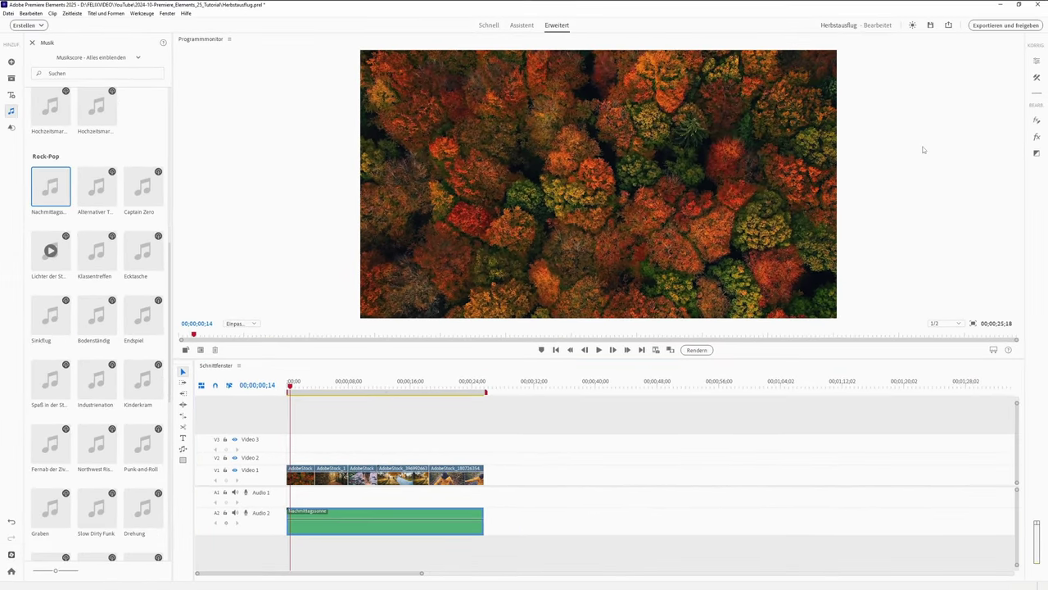
- Show the music clip's Lautstärke setting (0,3 dB) and open the Audiomixer
{"action": "left_click", "coordinate": [1036, 63]}
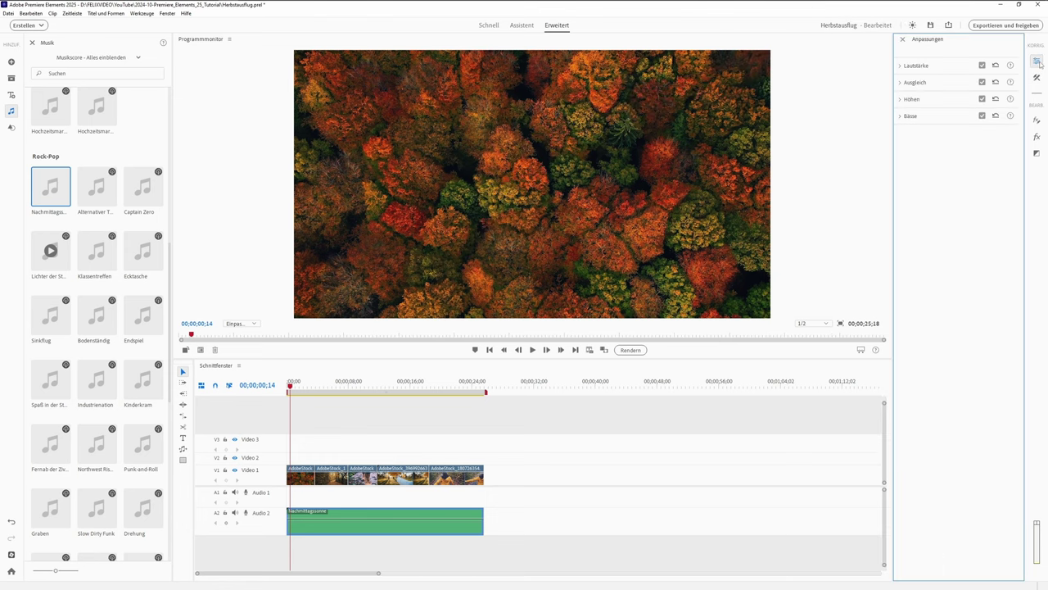
{"action": "left_click", "coordinate": [900, 66]}
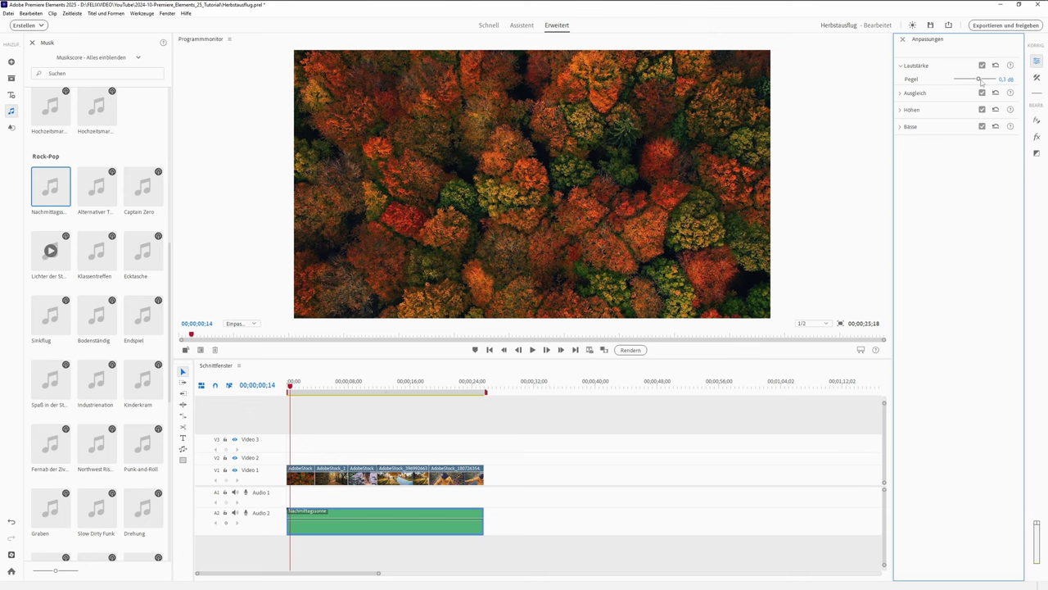
{"action": "key", "text": "space"}
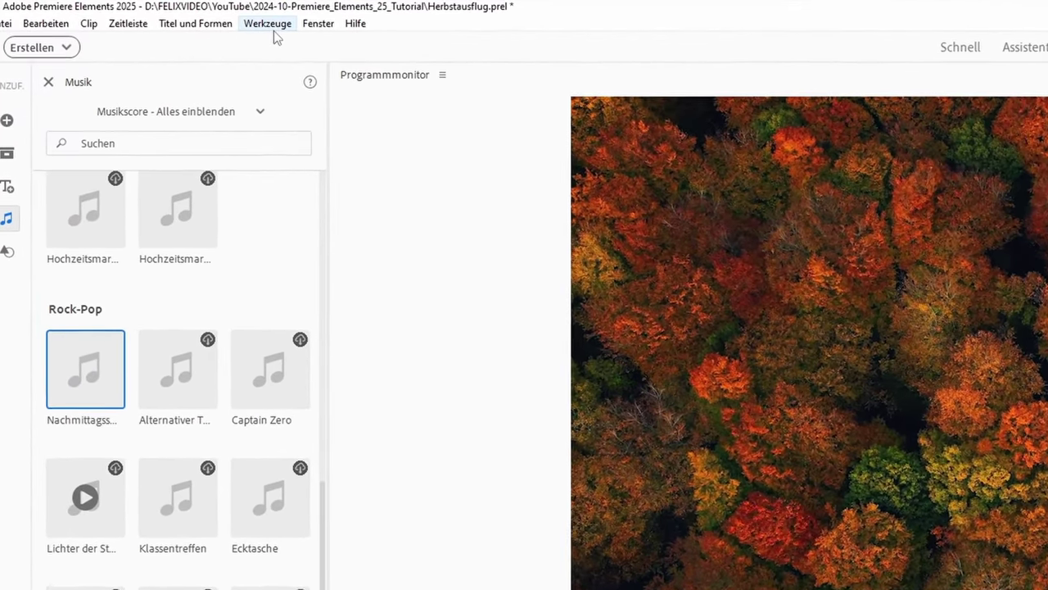
{"action": "left_click", "coordinate": [219, 19]}
{"action": "left_click", "coordinate": [300, 64]}
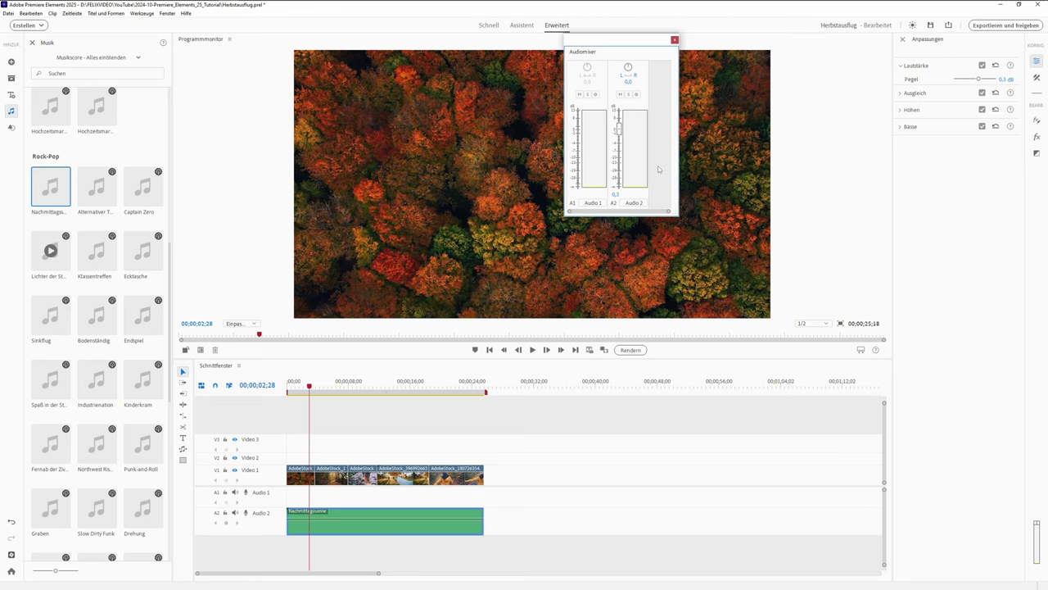
- Lower the Audio 2 fader to about -2 dB, previewing playback before and after
{"action": "left_click", "coordinate": [531, 352]}
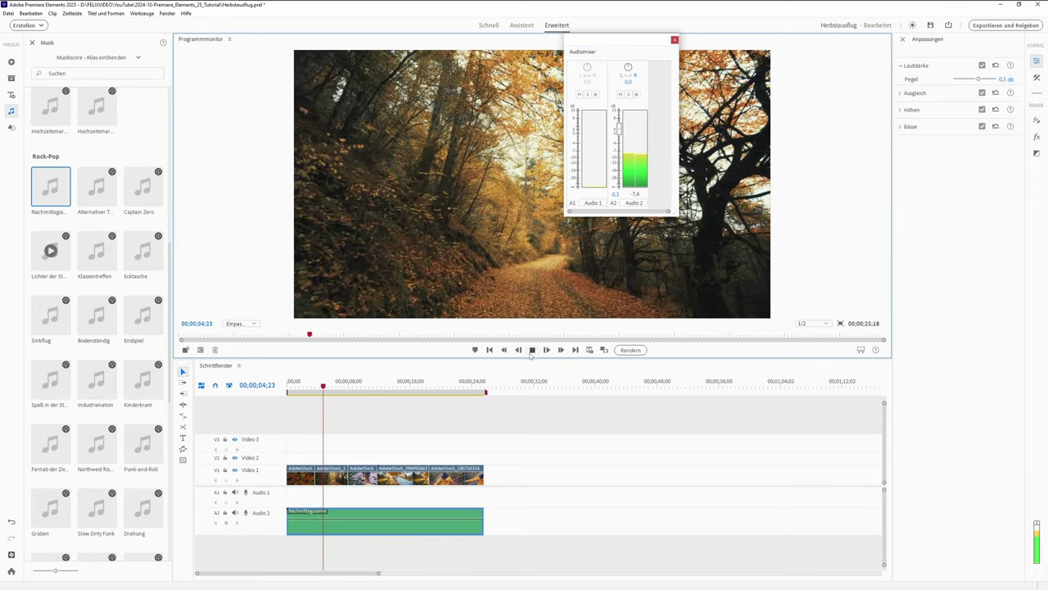
{"action": "left_click", "coordinate": [531, 350]}
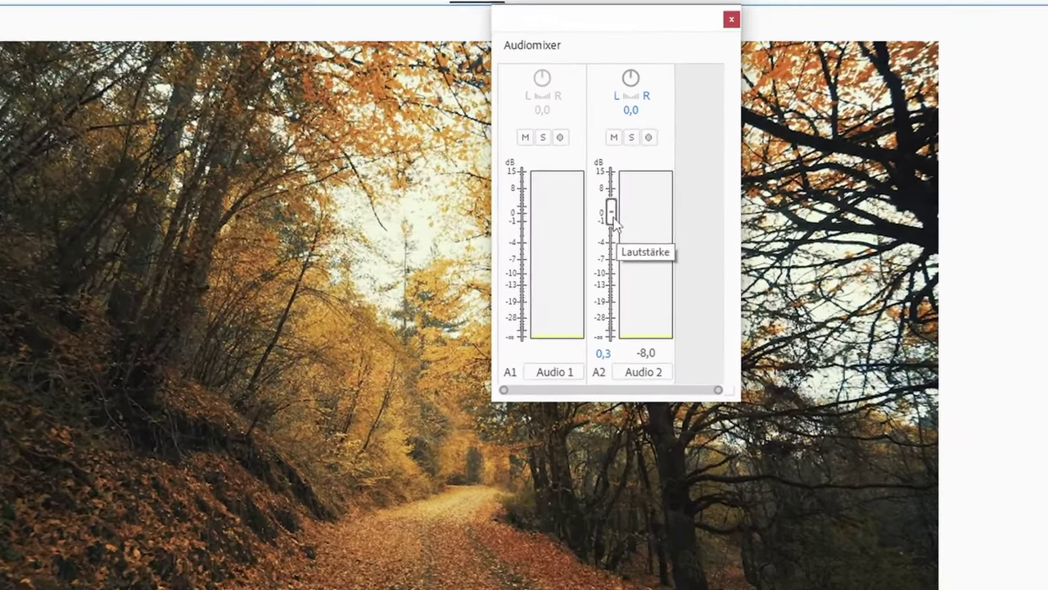
{"action": "left_click_drag", "start_coordinate": [619, 138], "coordinate": [620, 149]}
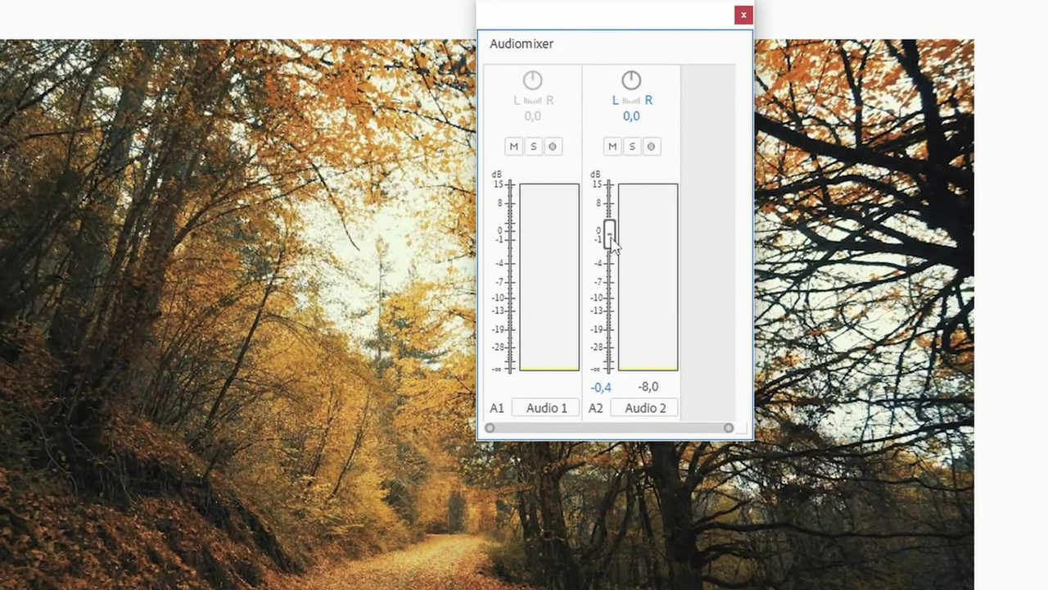
{"action": "left_click_drag", "start_coordinate": [611, 254], "coordinate": [615, 188]}
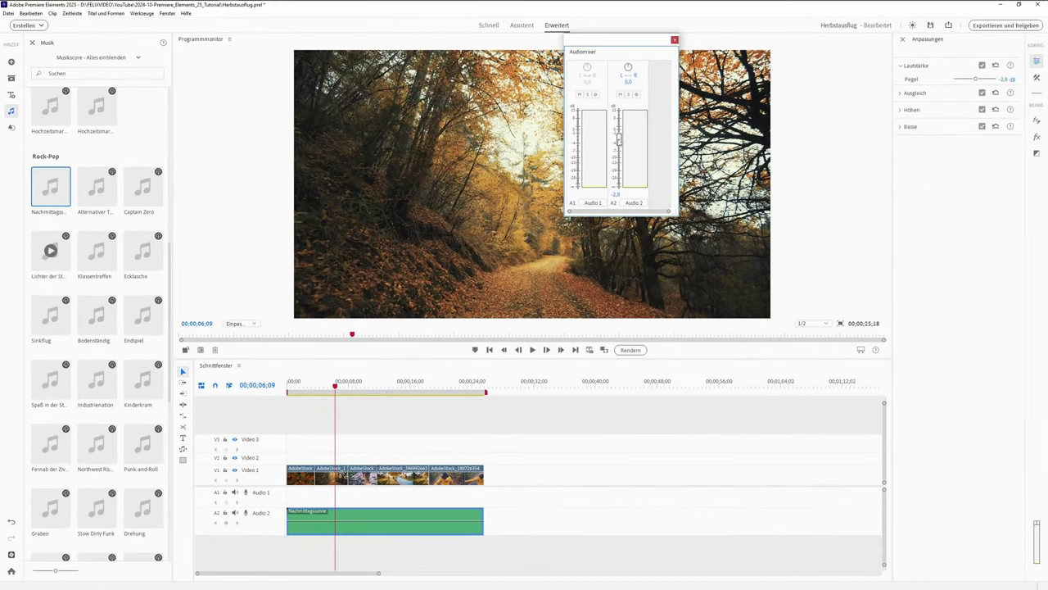
{"action": "key", "text": "space"}
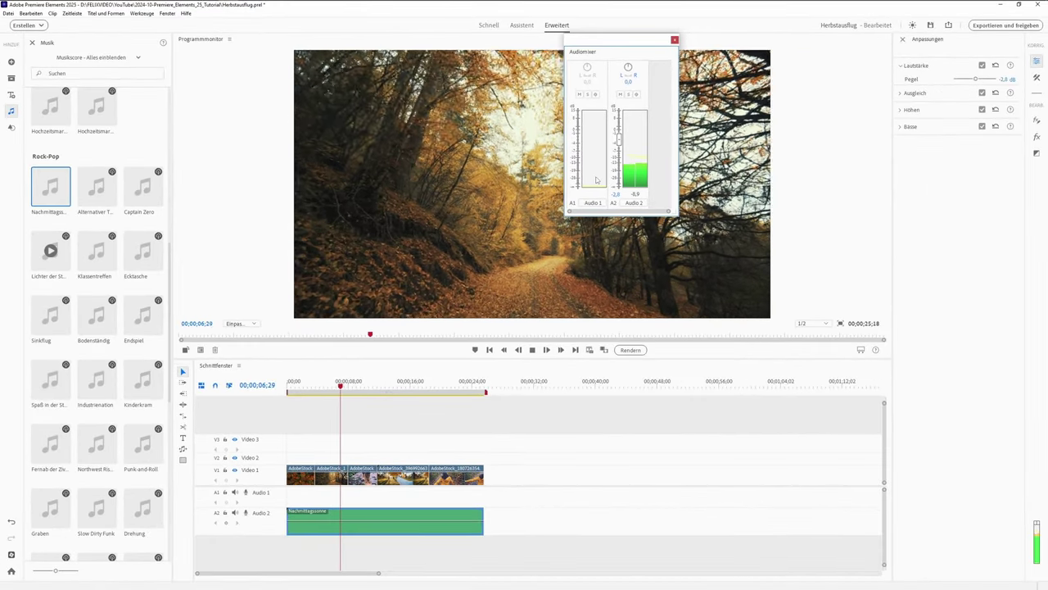
{"action": "key", "text": "space"}
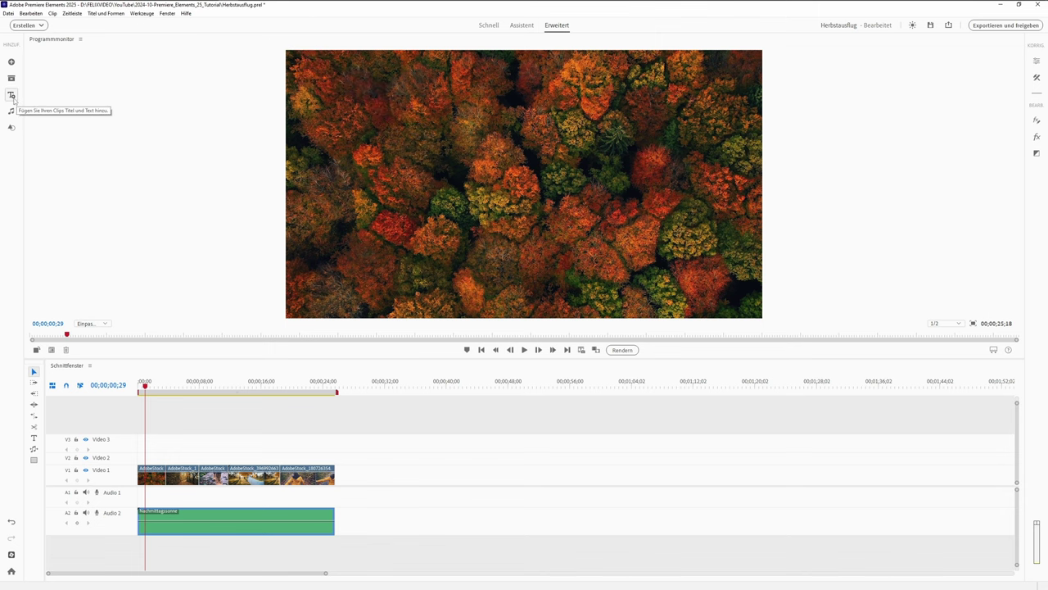
- Open Titel und Formen, browse the Adobe Stock and Meine Vorlagen templates, then go to Bearbeiten
{"action": "left_click", "coordinate": [12, 95]}
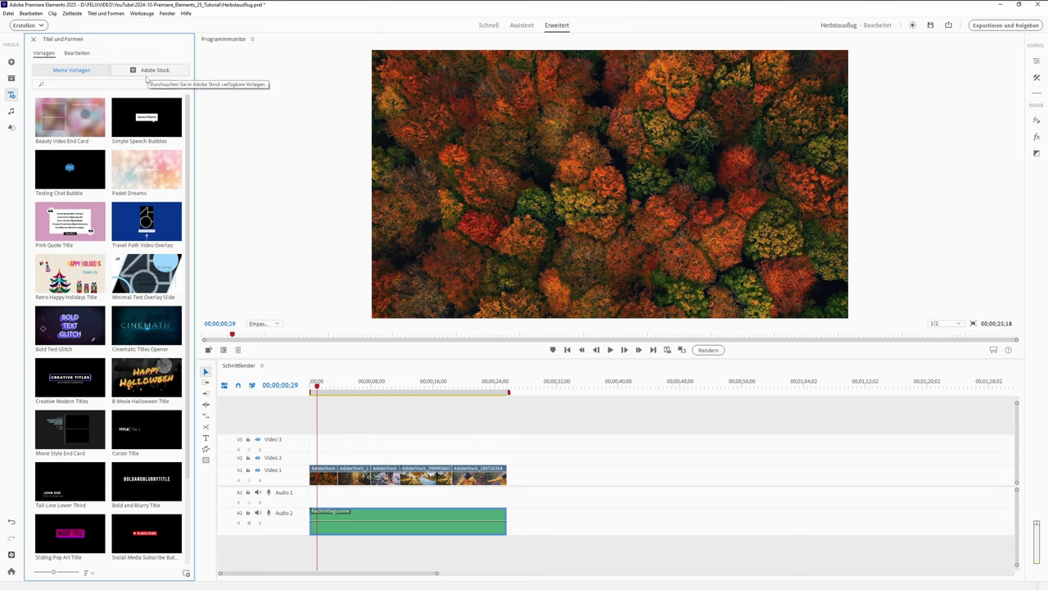
{"action": "left_click", "coordinate": [147, 72]}
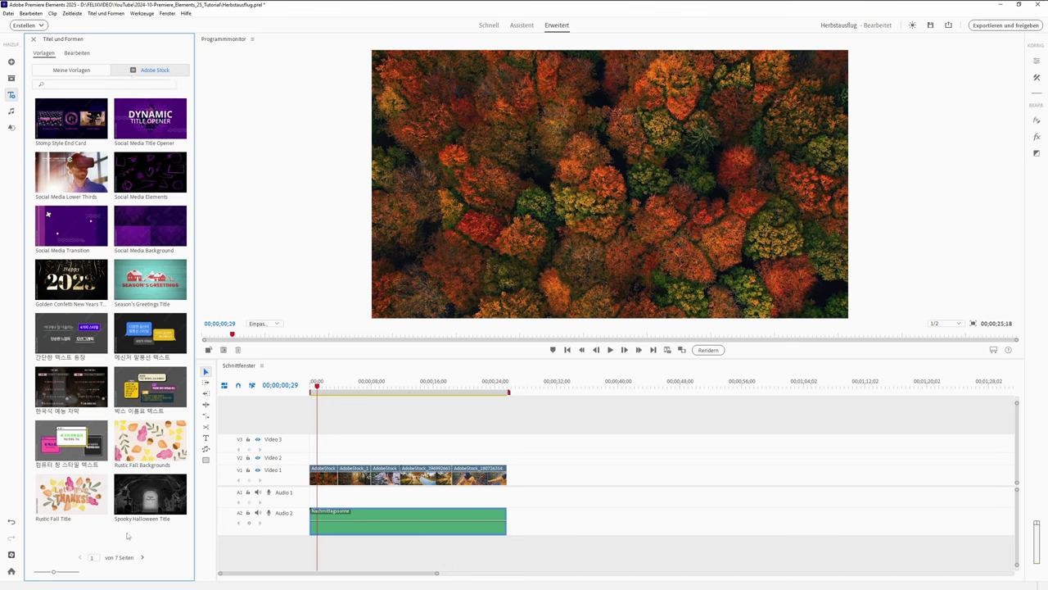
{"action": "left_click", "coordinate": [71, 70]}
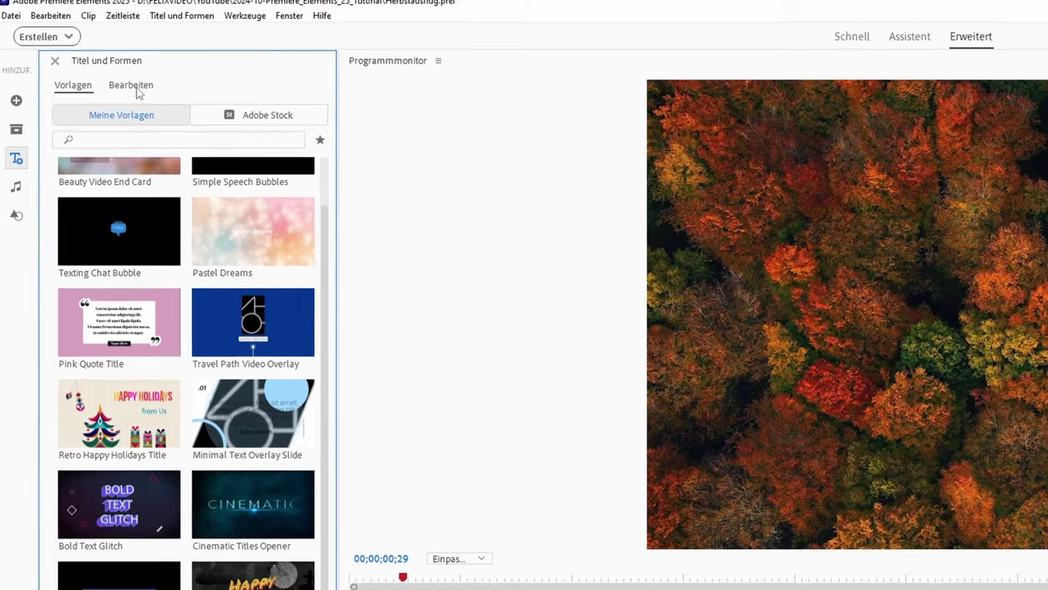
{"action": "left_click", "coordinate": [137, 89]}
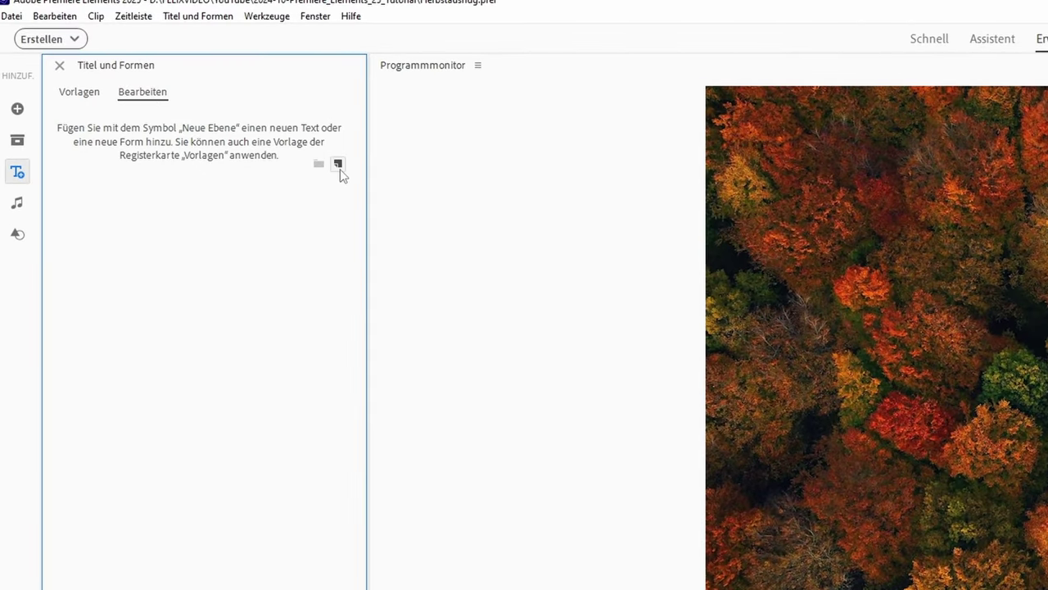
- Add a new text layer and replace its 'Neue Textebene' placeholder with HERBSTAUSFLUG
{"action": "left_click", "coordinate": [312, 151]}
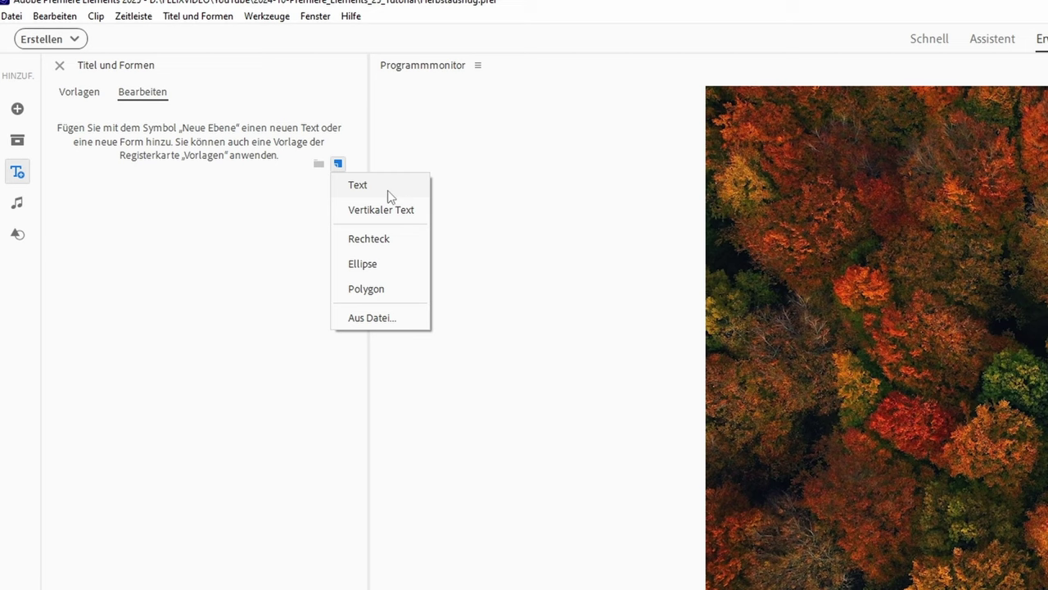
{"action": "left_click", "coordinate": [358, 185]}
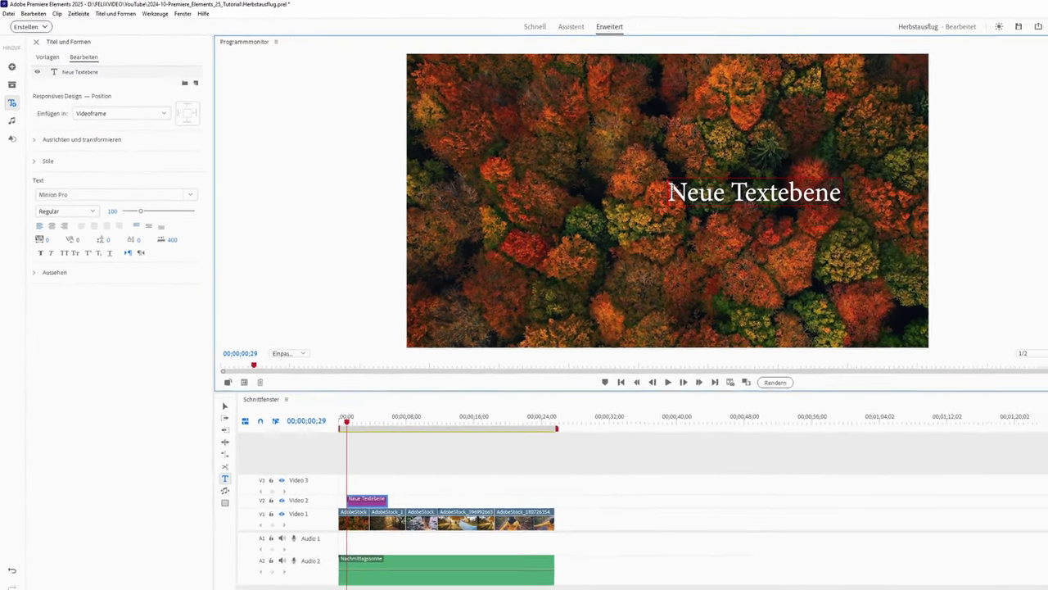
{"action": "left_click_drag", "start_coordinate": [669, 193], "coordinate": [825, 195]}
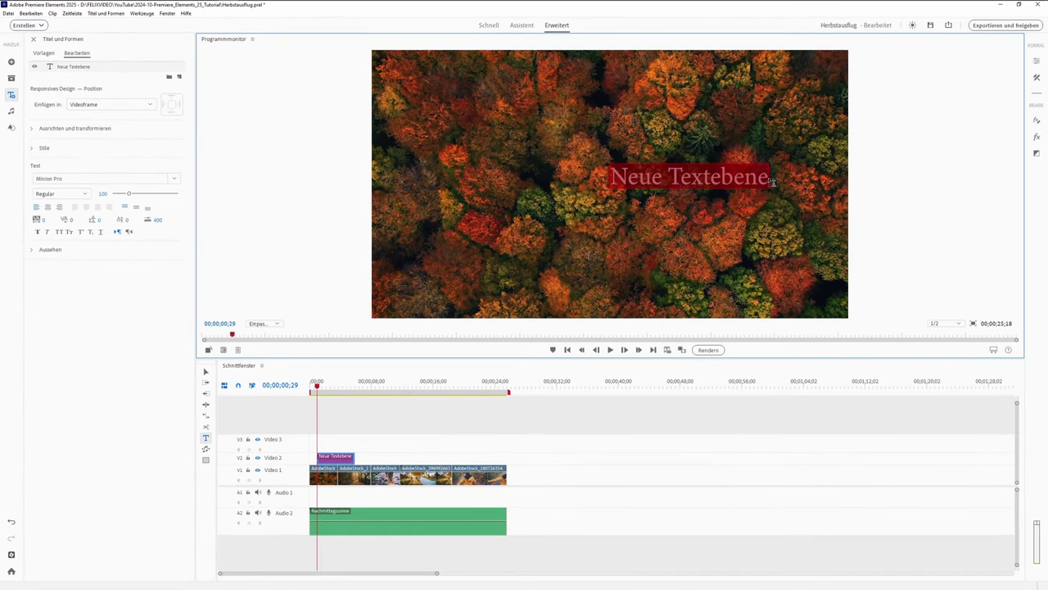
{"action": "type", "text": "HERBSTAUS"}
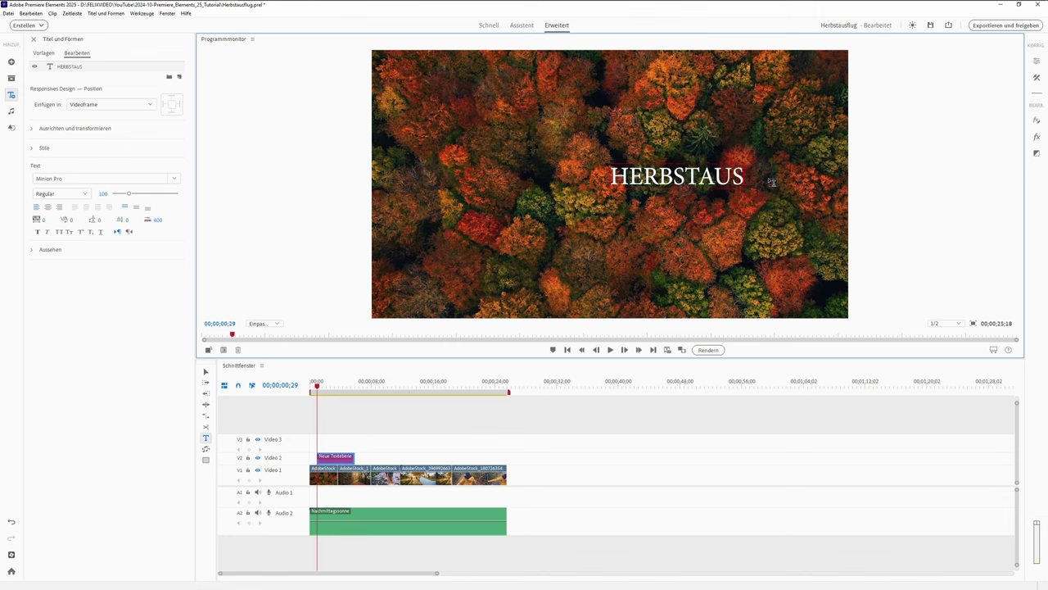
{"action": "type", "text": "FLUG"}
{"action": "key", "text": "ctrl+a"}
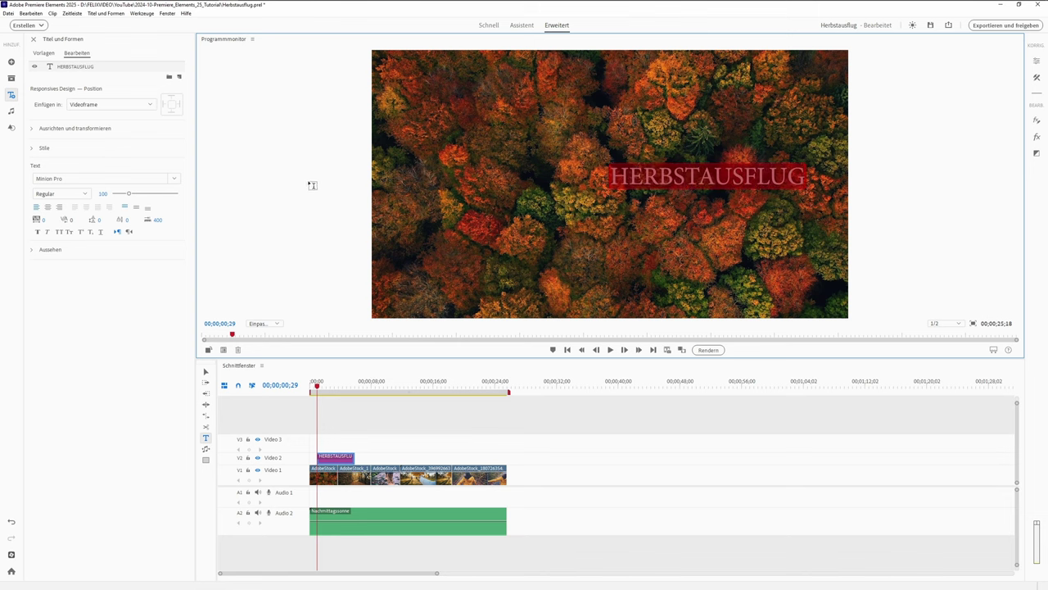
- Set the title font to Berlin Sans FB Demi, Bold weight, at size 120
{"action": "left_click", "coordinate": [174, 179]}
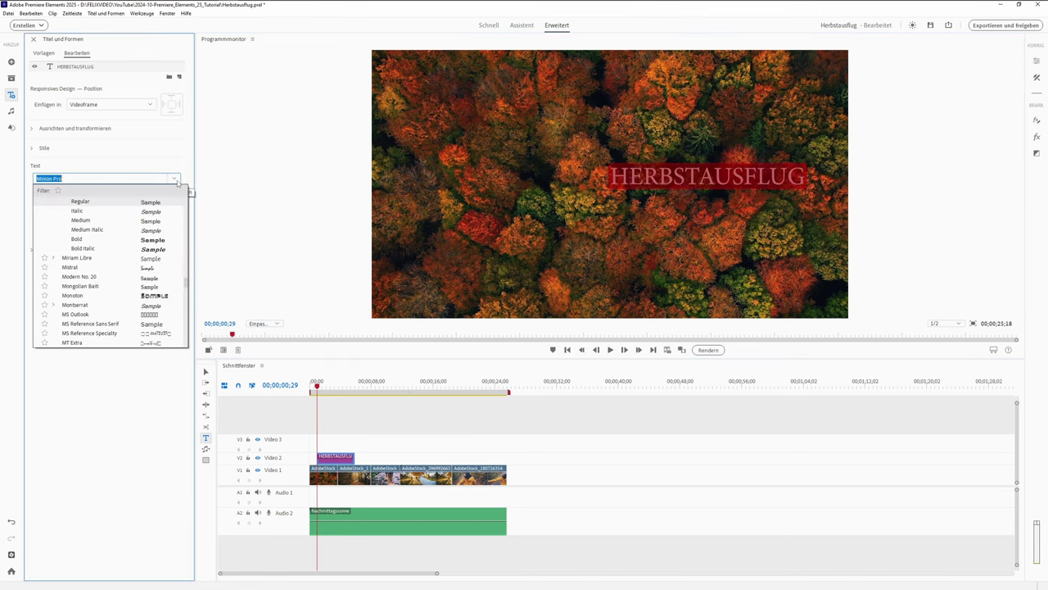
{"action": "scroll", "coordinate": [110, 298], "scroll_direction": "down", "scroll_amount": 1}
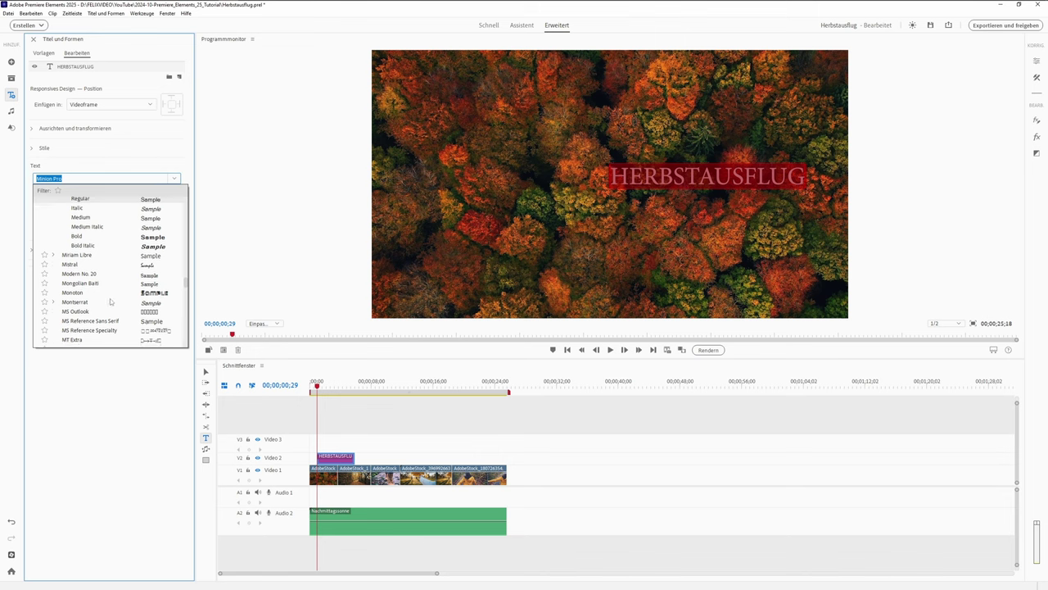
{"action": "scroll", "coordinate": [110, 298], "scroll_direction": "down", "scroll_amount": 1}
{"action": "left_click", "coordinate": [185, 281]}
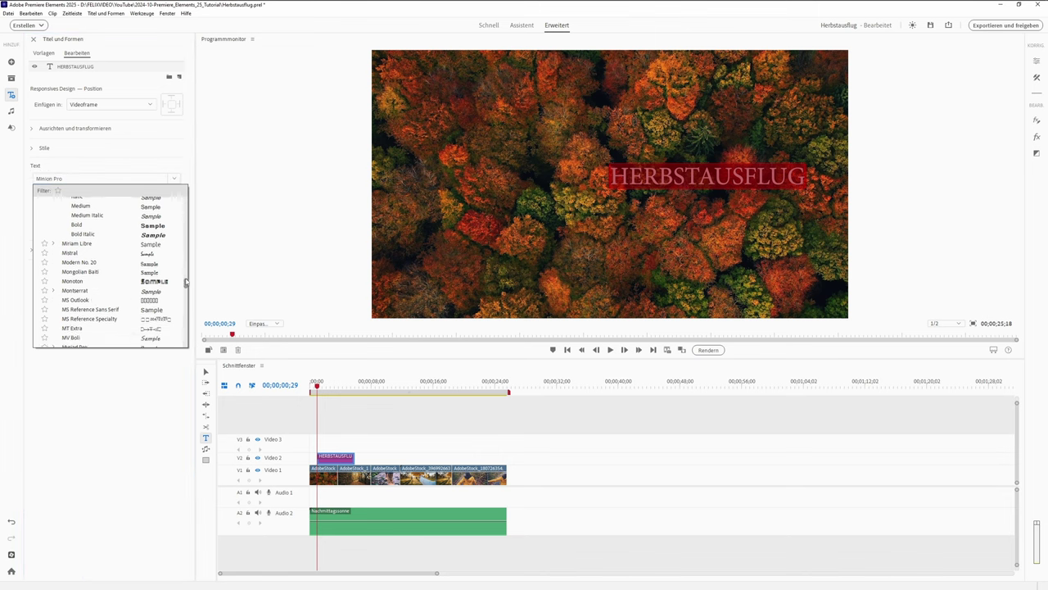
{"action": "scroll", "coordinate": [140, 278], "scroll_direction": "up", "scroll_amount": 5}
{"action": "scroll", "coordinate": [140, 278], "scroll_direction": "up", "scroll_amount": 5}
{"action": "scroll", "coordinate": [140, 279], "scroll_direction": "up", "scroll_amount": 5}
{"action": "scroll", "coordinate": [140, 278], "scroll_direction": "up", "scroll_amount": 5}
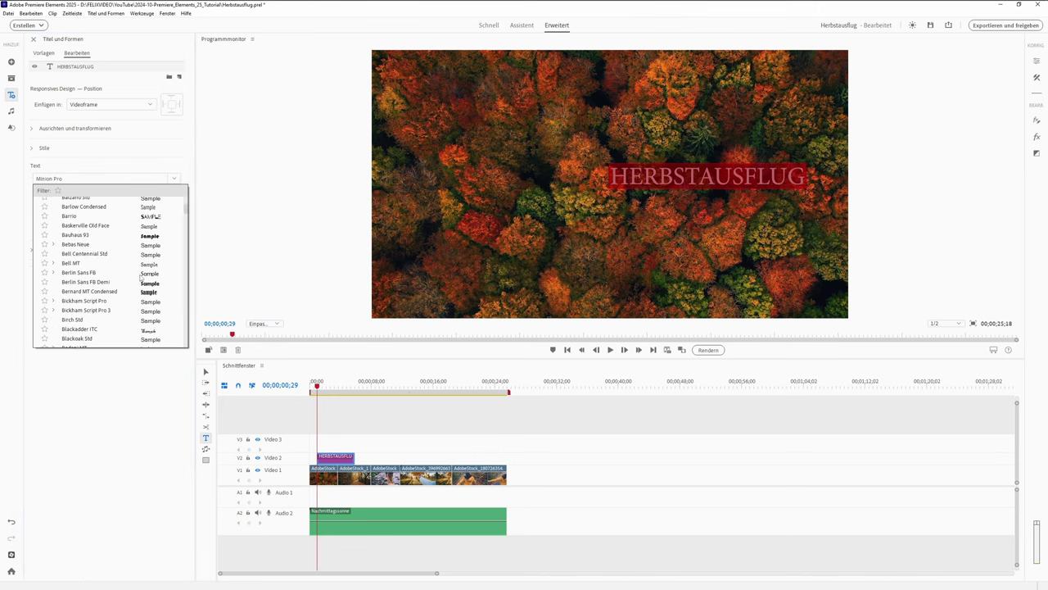
{"action": "left_click", "coordinate": [149, 281]}
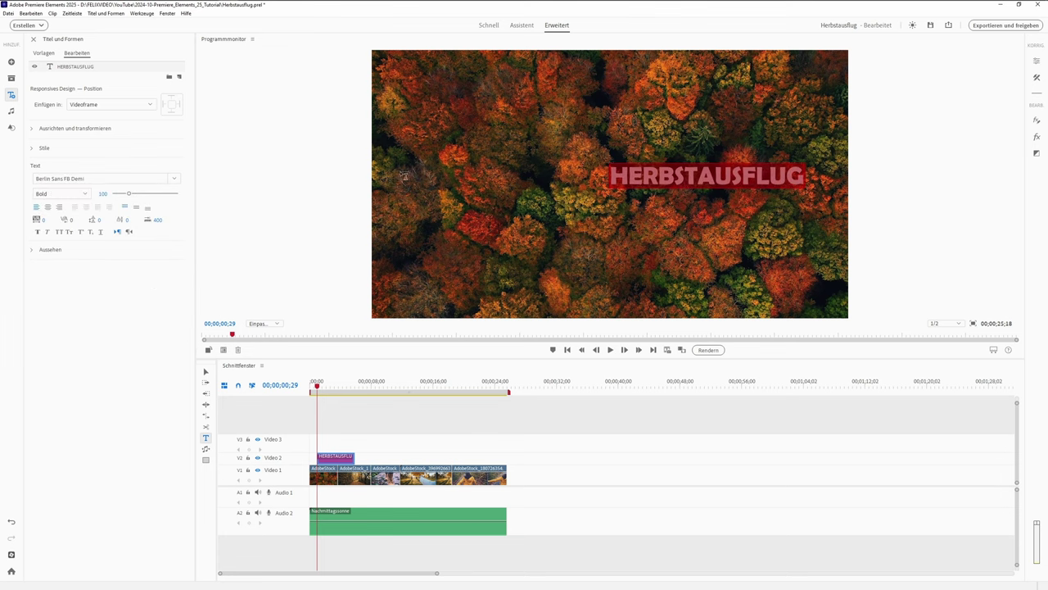
{"action": "left_click", "coordinate": [79, 198]}
{"action": "left_click", "coordinate": [79, 199]}
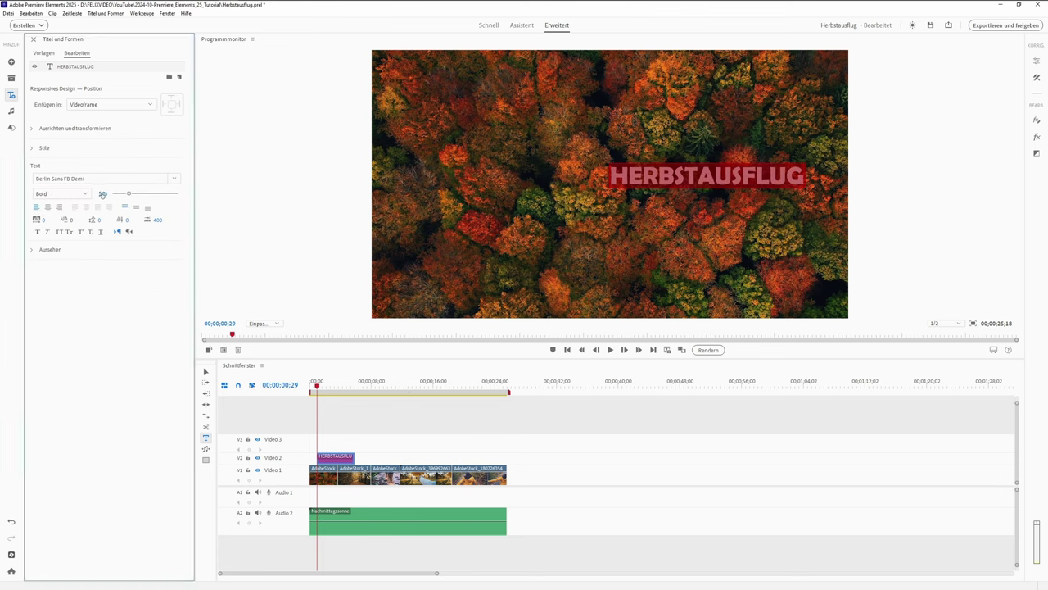
{"action": "left_click_drag", "start_coordinate": [130, 194], "coordinate": [134, 194]}
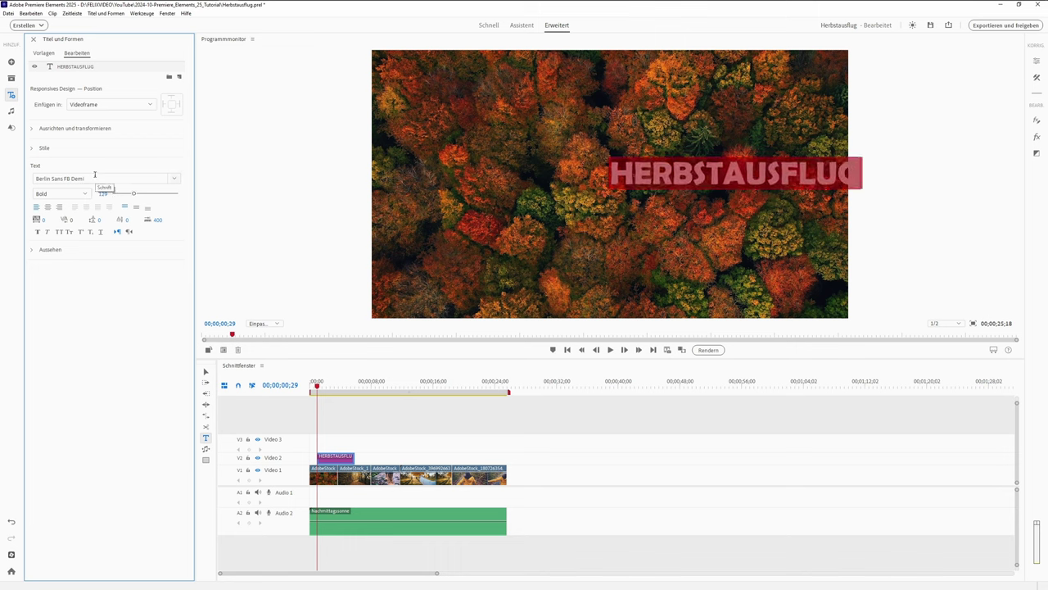
- Expand the Stile and Aussehen sections and glance at the saved text styles list
{"action": "left_click", "coordinate": [34, 148]}
{"action": "left_click", "coordinate": [34, 266]}
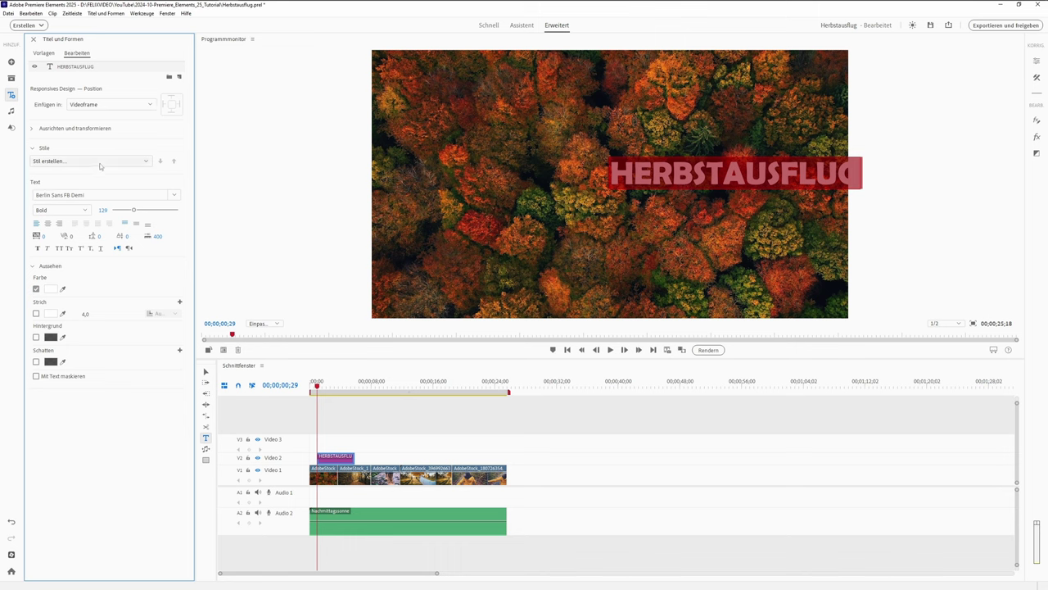
{"action": "left_click", "coordinate": [98, 161]}
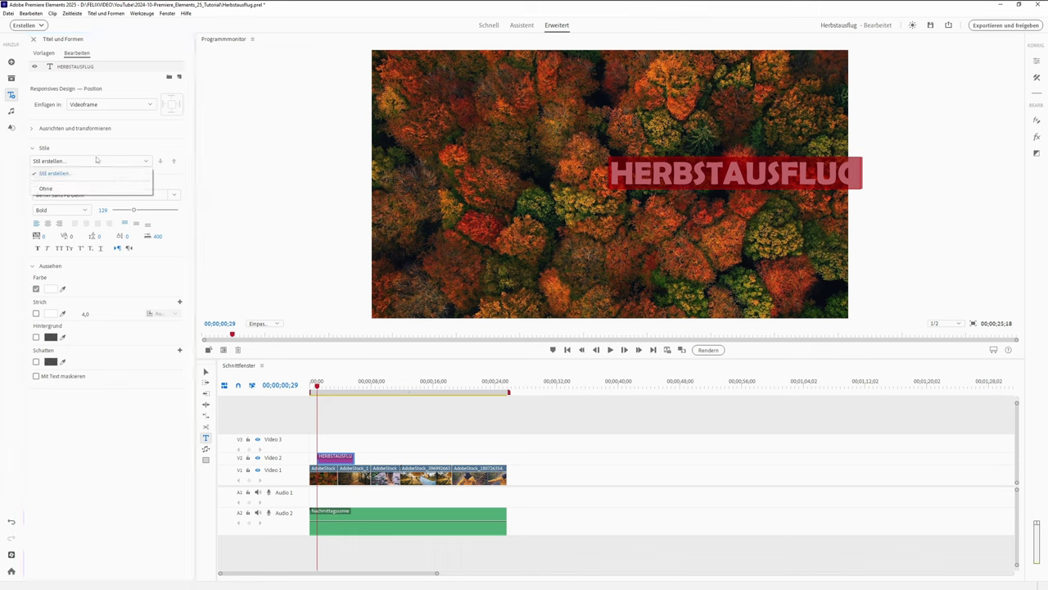
{"action": "left_click", "coordinate": [99, 161]}
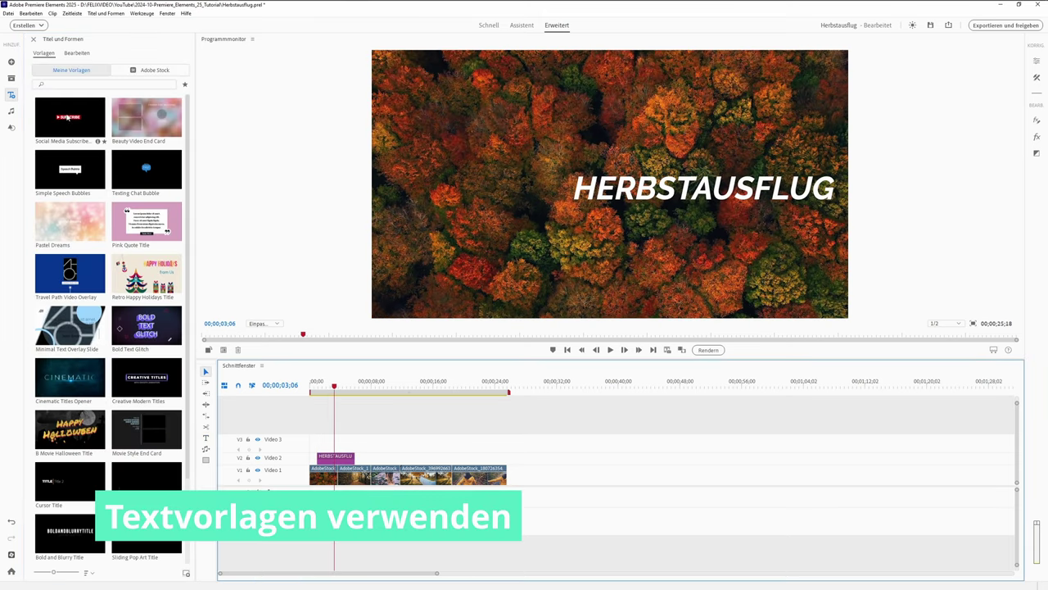
- Place the Social Media Subscribe template after HERBSTAUSFLUG and retype SUBSCRIBE as Abonnieren
{"action": "left_click_drag", "start_coordinate": [69, 117], "coordinate": [371, 461]}
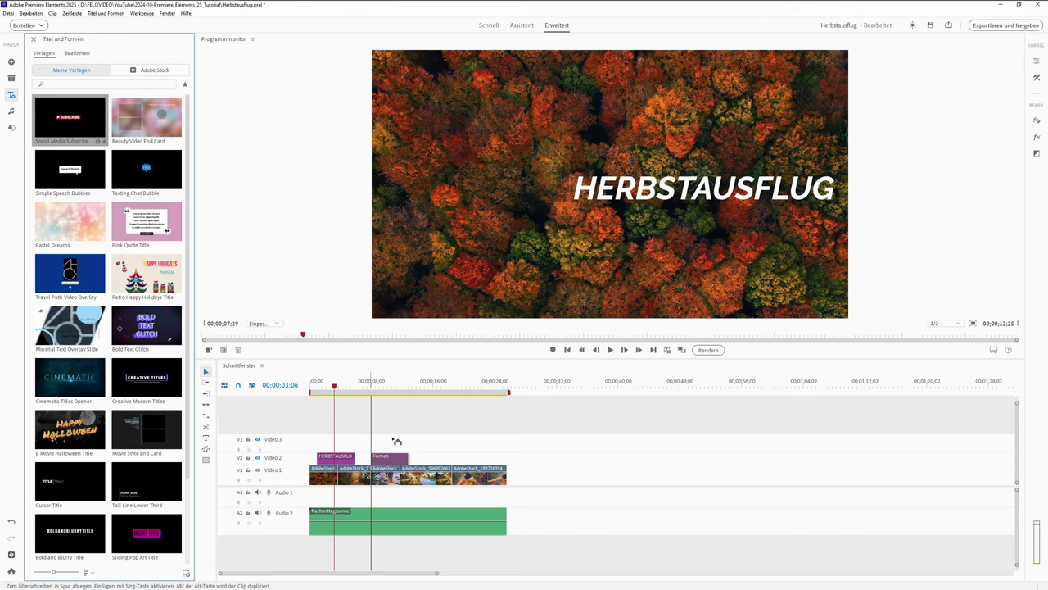
{"action": "left_click", "coordinate": [383, 385]}
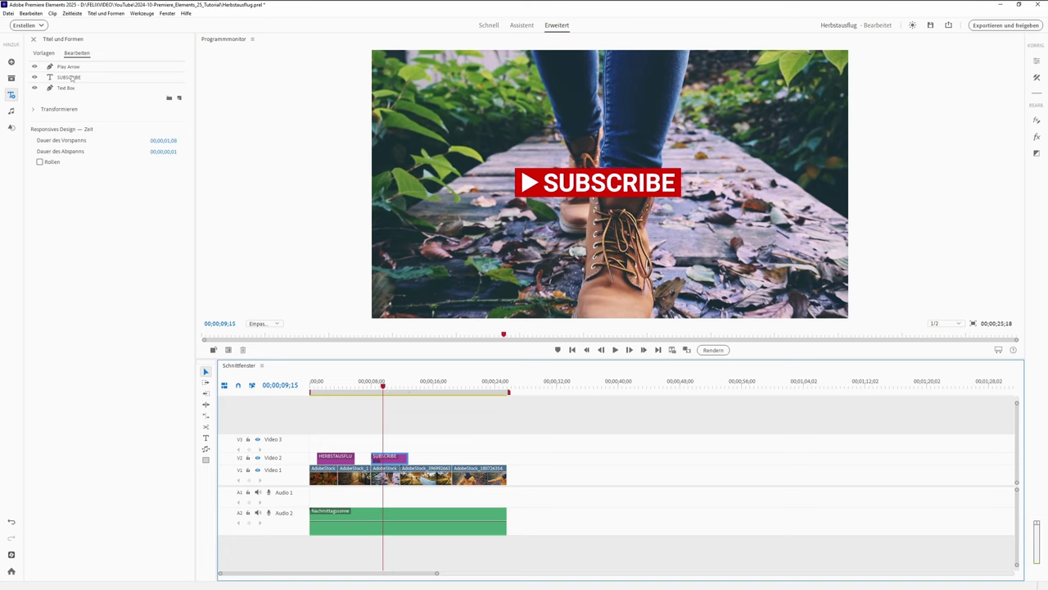
{"action": "left_click", "coordinate": [68, 78]}
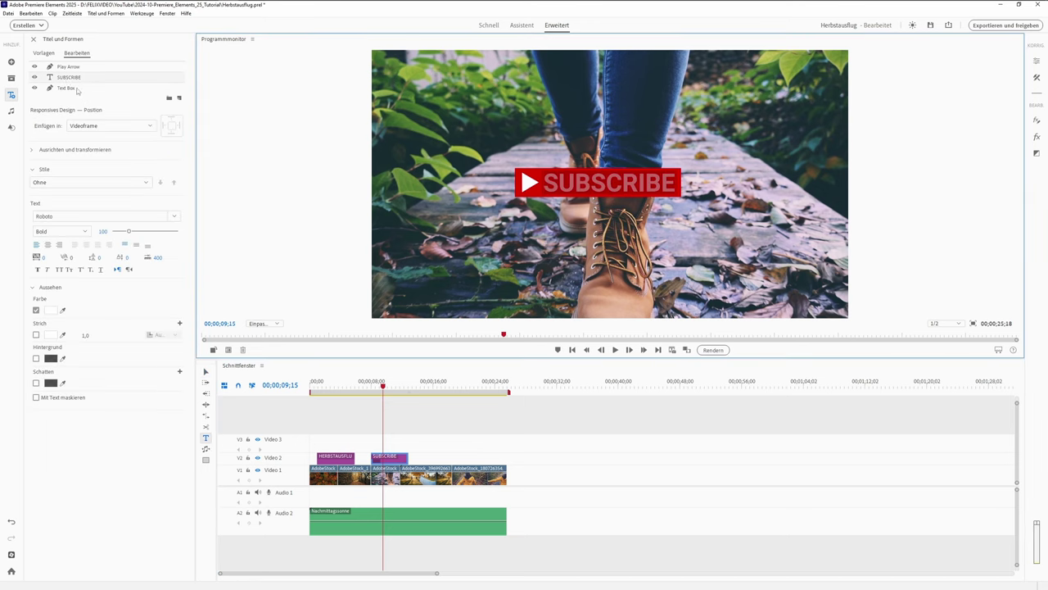
{"action": "left_click", "coordinate": [551, 184]}
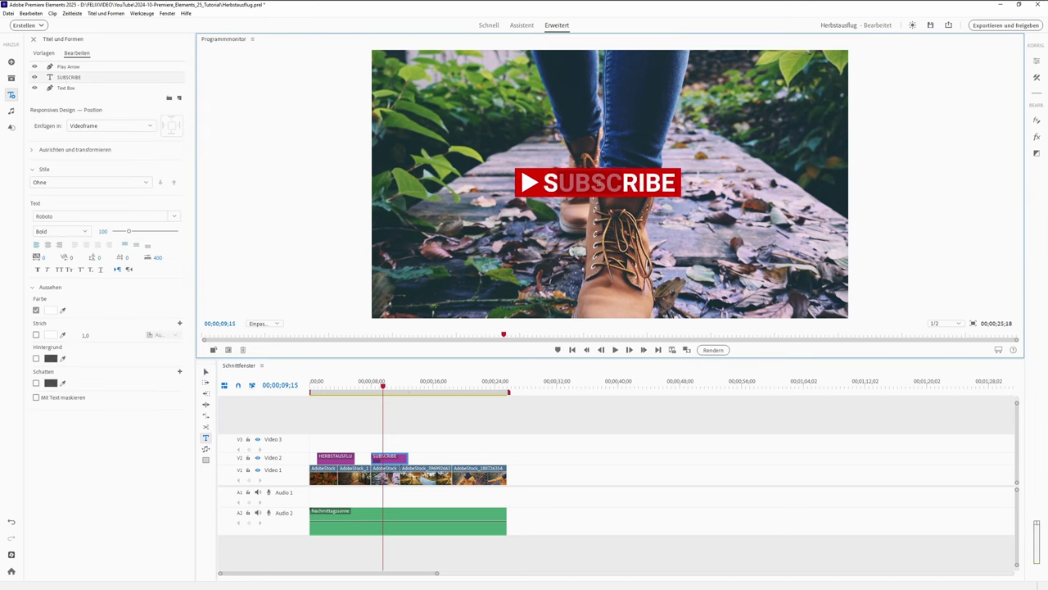
{"action": "left_click_drag", "start_coordinate": [550, 184], "coordinate": [666, 190]}
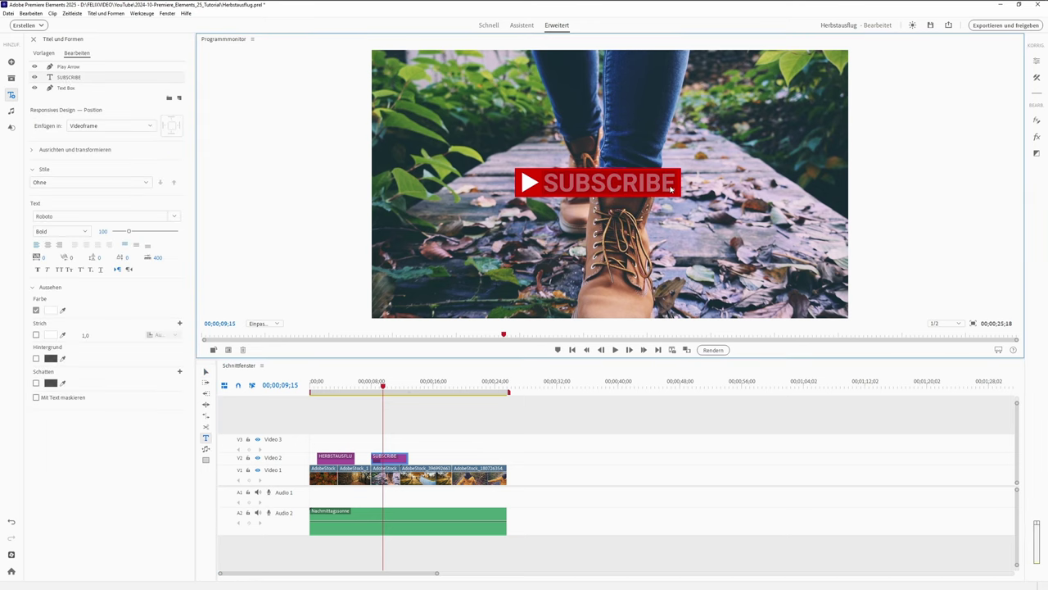
{"action": "type", "text": "Abon"}
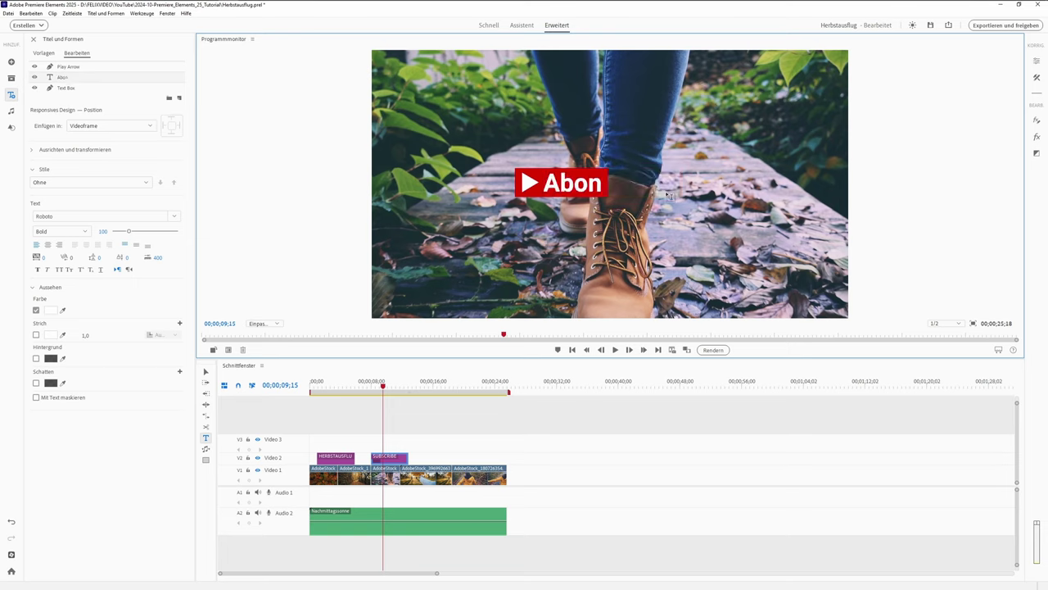
{"action": "type", "text": "ni"}
{"action": "type", "text": "eren"}
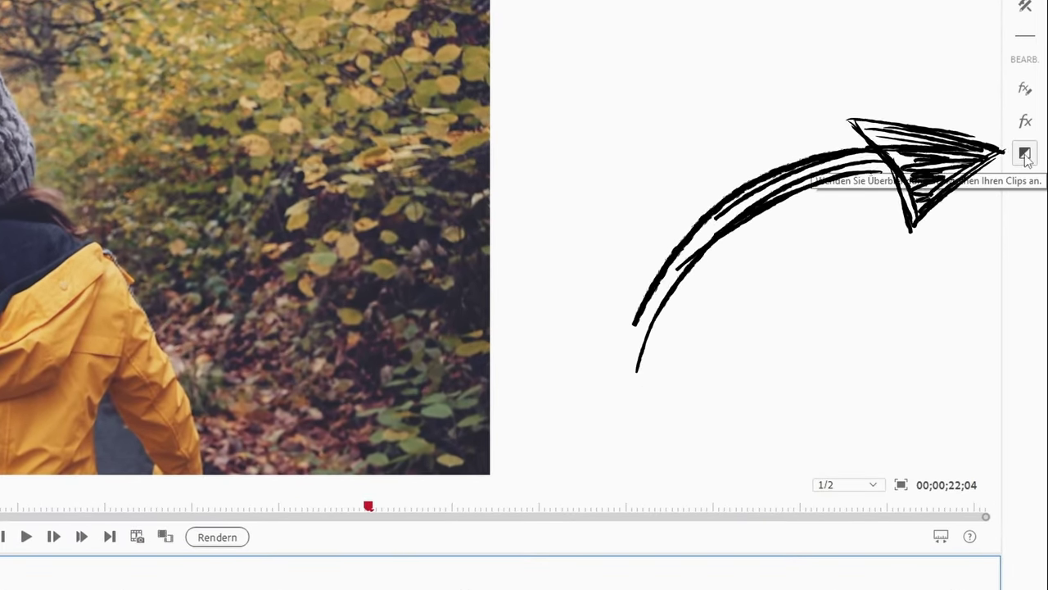
- Place a Weiche Blende transition between two clips and preview the crossfade
{"action": "left_click", "coordinate": [1024, 156]}
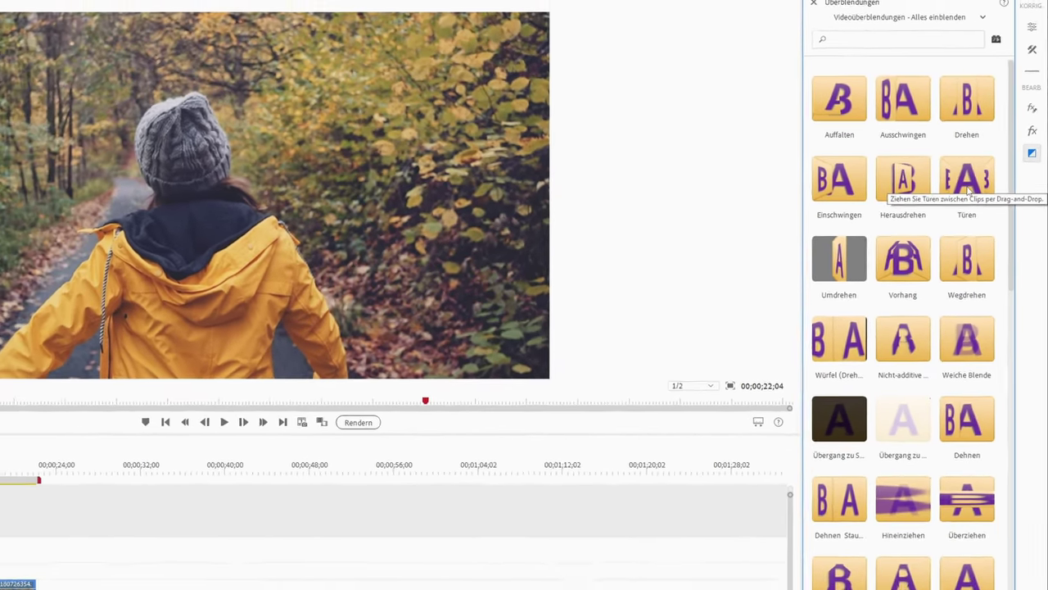
{"action": "scroll", "coordinate": [975, 215], "scroll_direction": "down", "scroll_amount": 2}
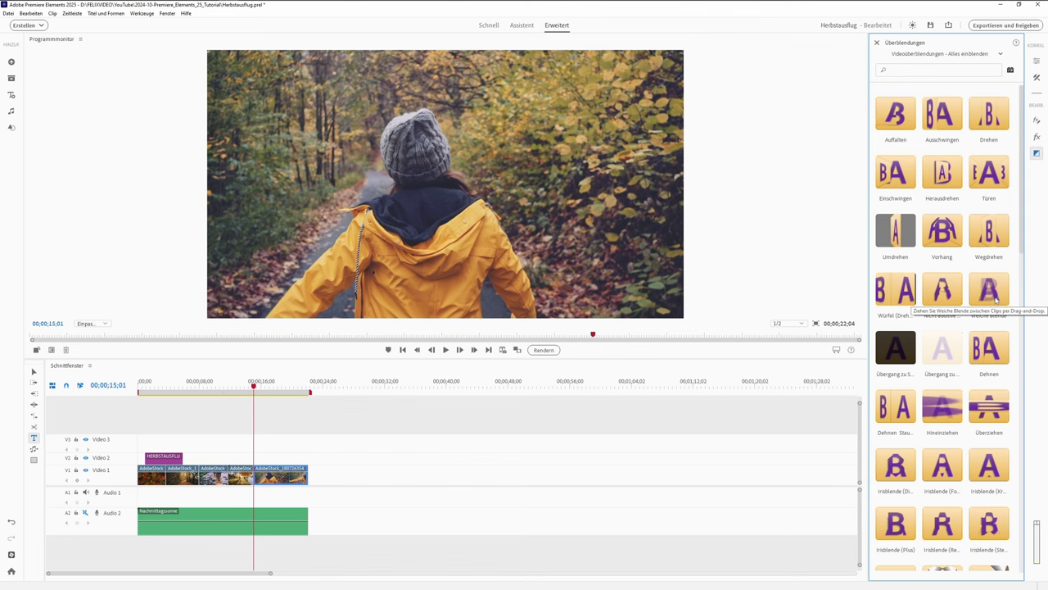
{"action": "left_click_drag", "start_coordinate": [984, 297], "coordinate": [256, 473]}
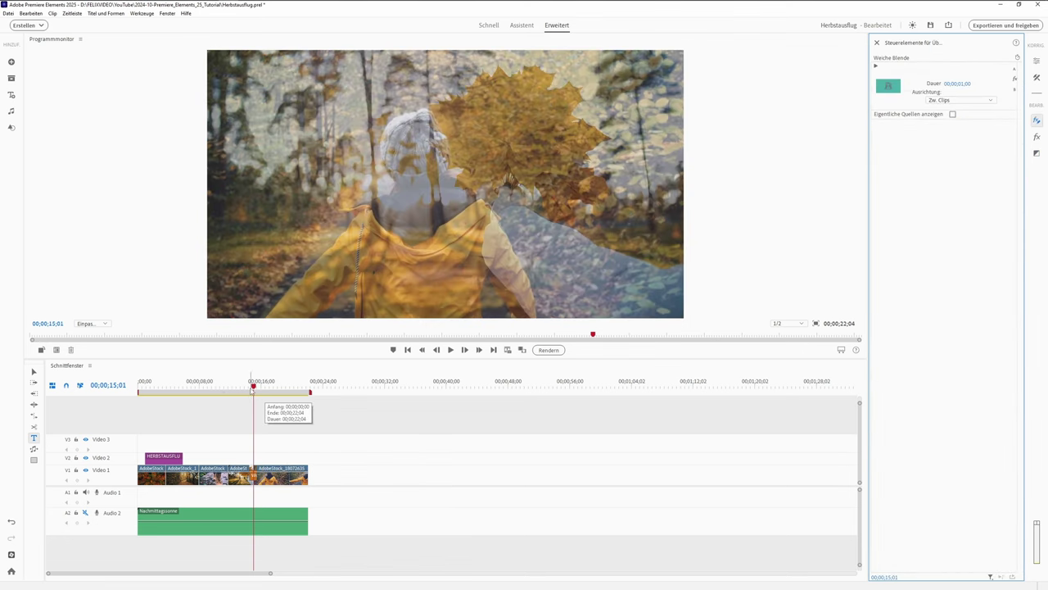
{"action": "left_click", "coordinate": [246, 390]}
{"action": "key", "text": "space"}
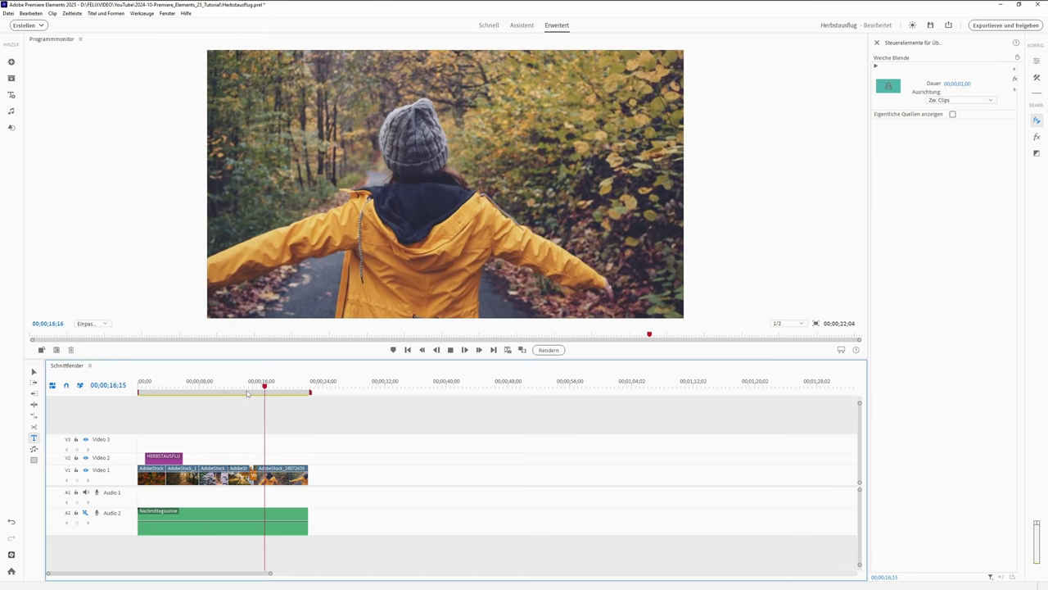
{"action": "key", "text": "space"}
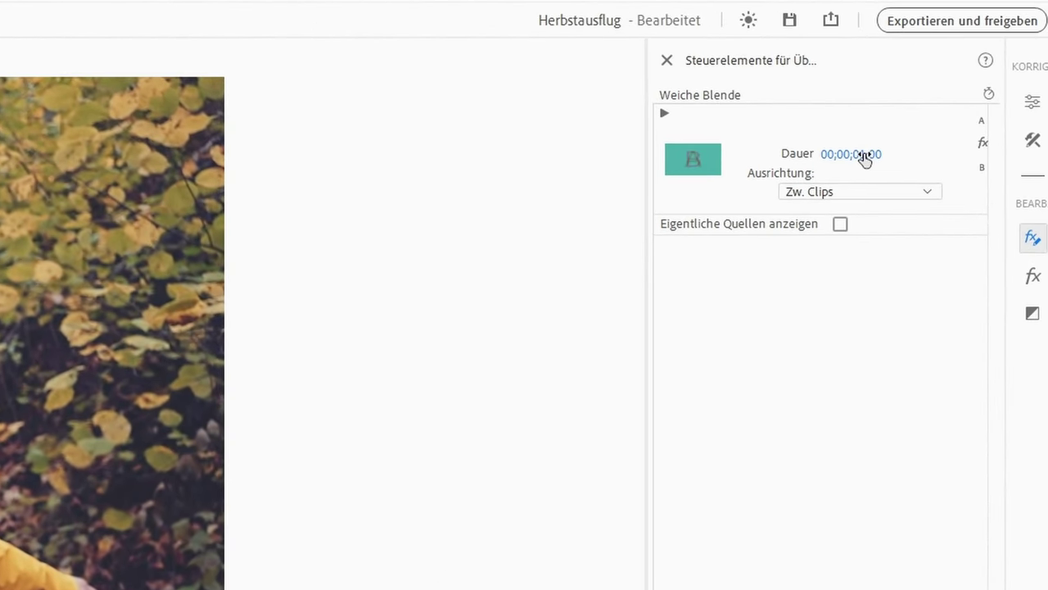
- Shorten the Weiche Blende duration to 00;00;00;10 and play it back again
{"action": "left_click", "coordinate": [863, 154]}
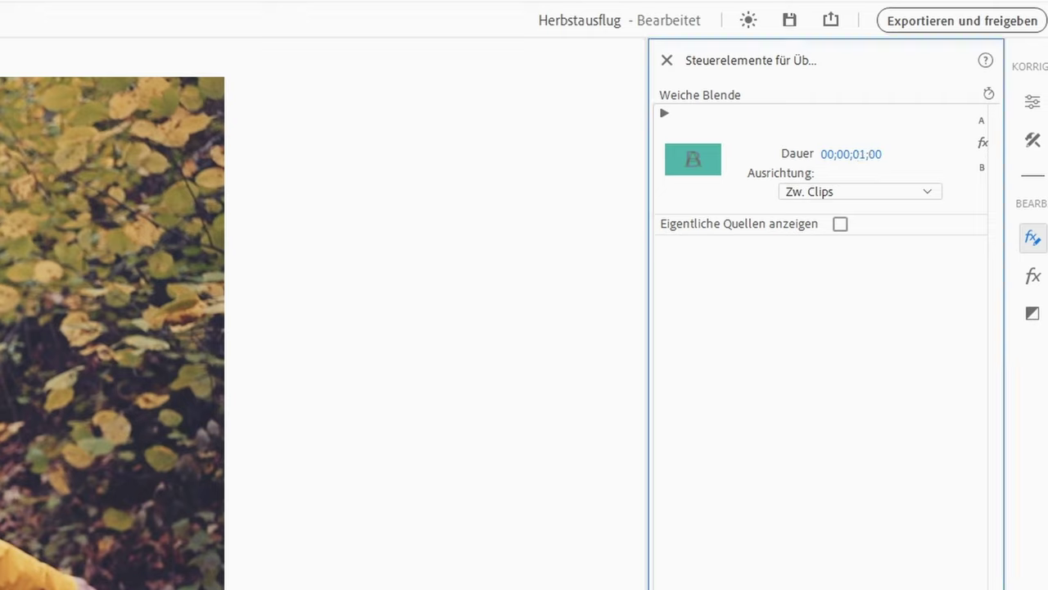
{"action": "left_click_drag", "start_coordinate": [863, 154], "coordinate": [847, 154]}
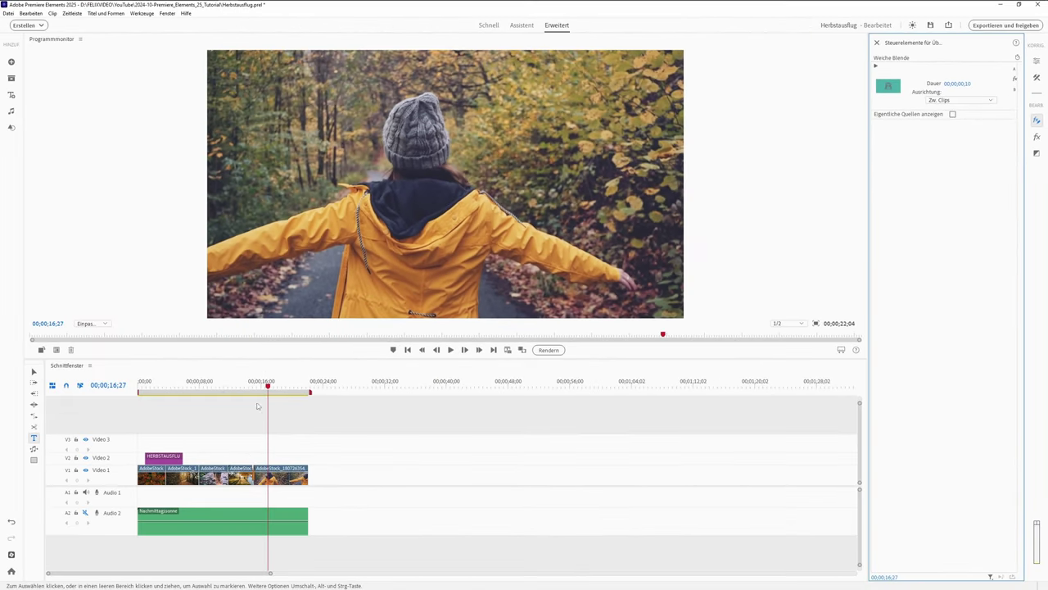
{"action": "left_click", "coordinate": [254, 390]}
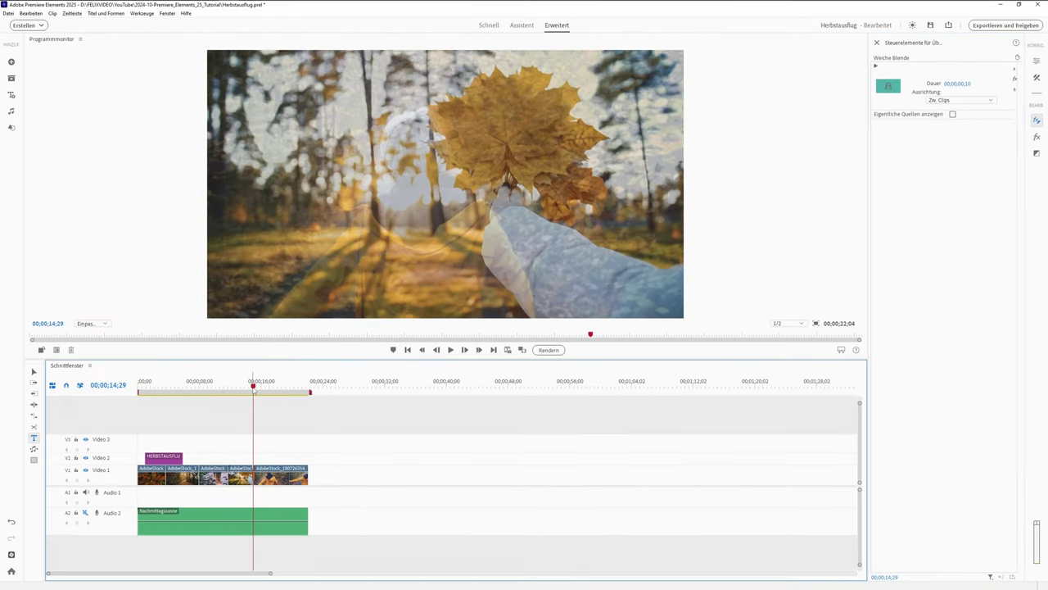
{"action": "key", "text": "space"}
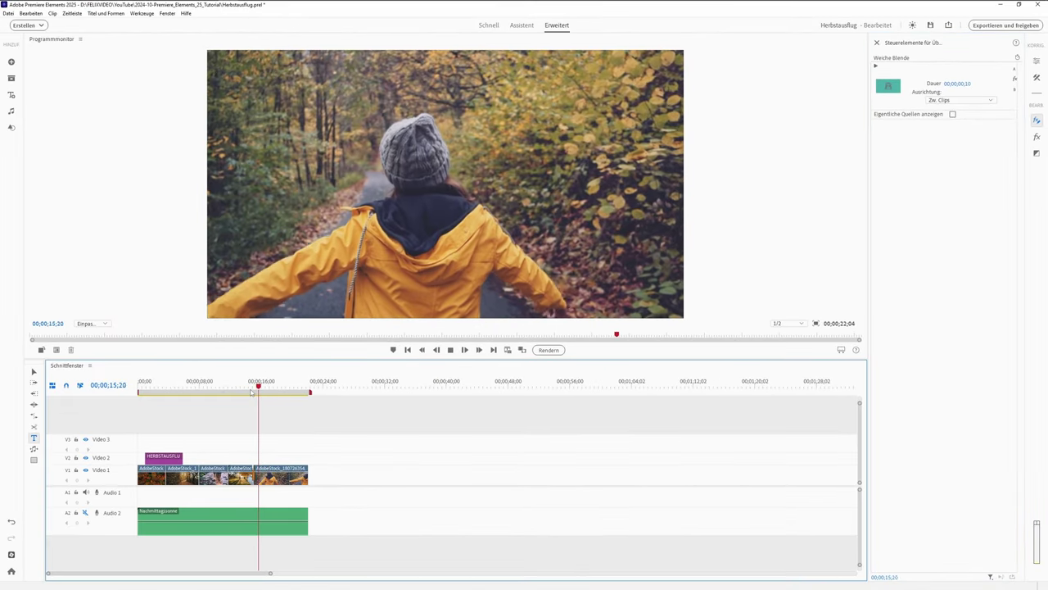
{"action": "key", "text": "space"}
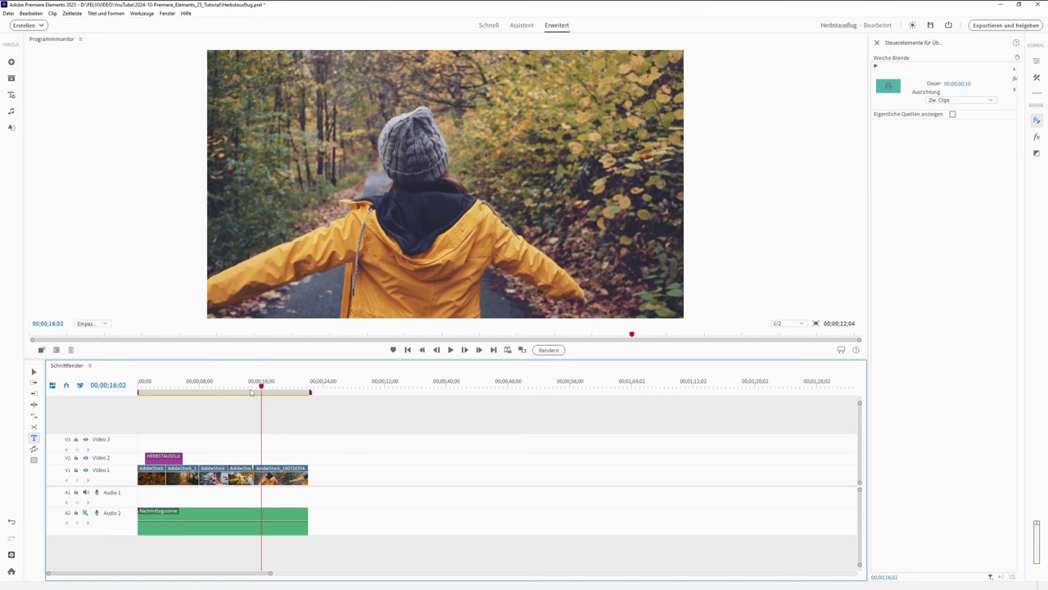
{"action": "left_click", "coordinate": [300, 391]}
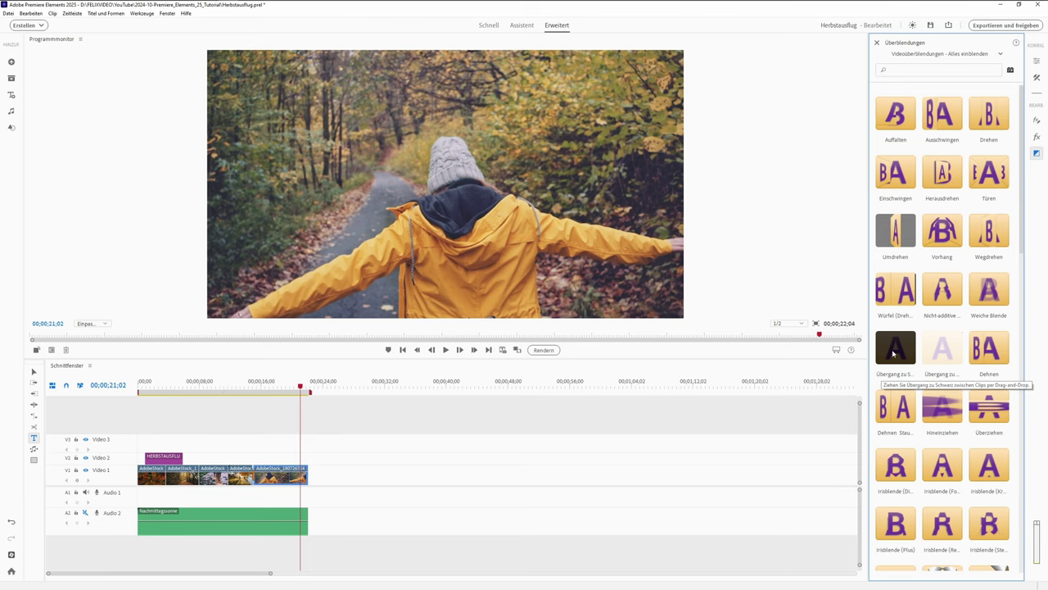
- Add Übergang zu Schwarz at the video's end and start, previewing both fades
{"action": "left_click_drag", "start_coordinate": [894, 353], "coordinate": [310, 482]}
{"action": "key", "text": "space"}
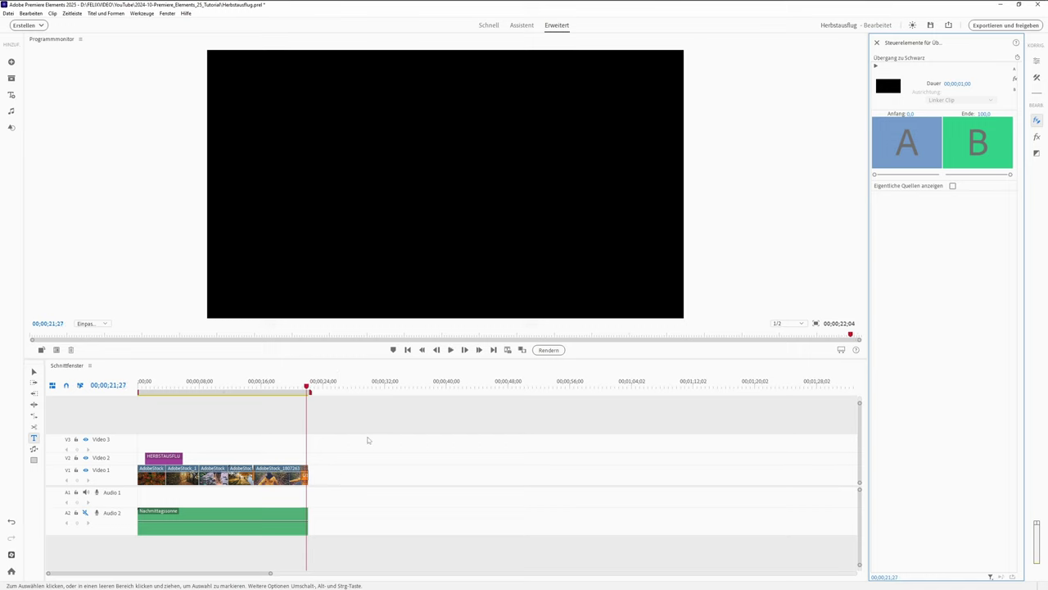
{"action": "left_click", "coordinate": [1037, 152]}
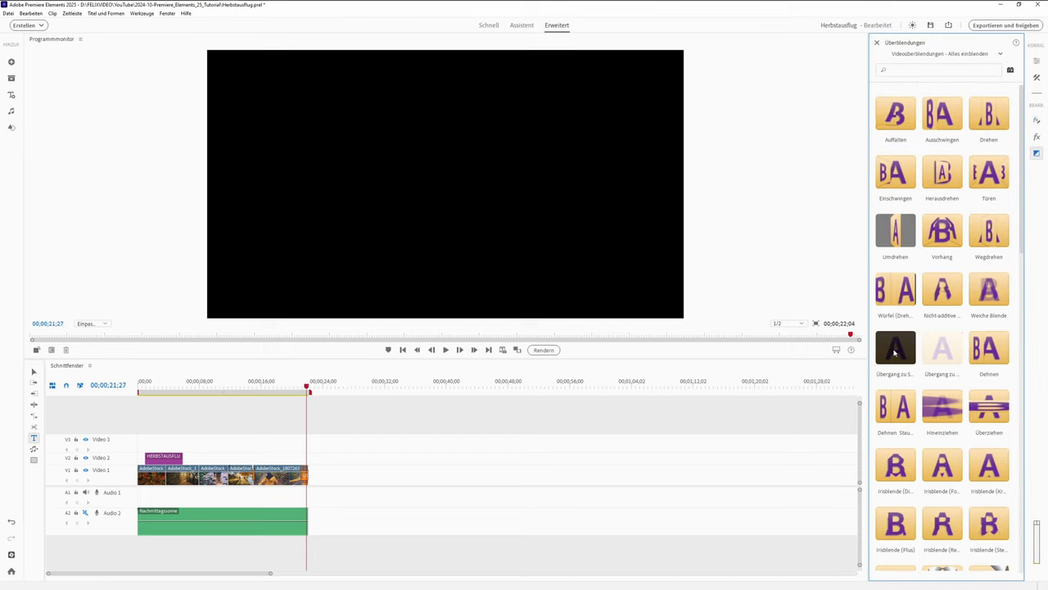
{"action": "left_click_drag", "start_coordinate": [894, 352], "coordinate": [137, 472]}
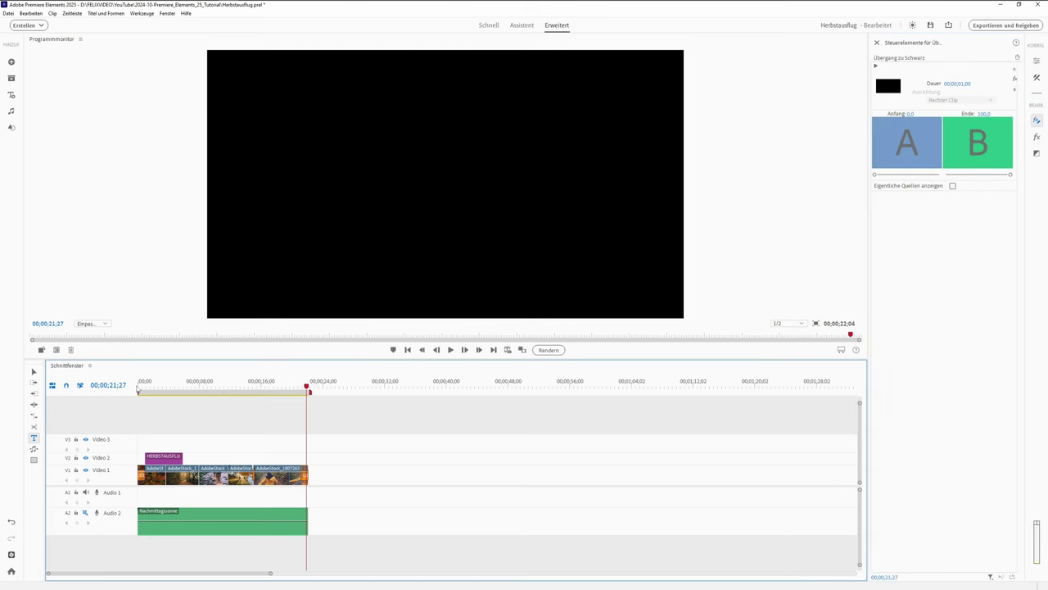
{"action": "left_click", "coordinate": [137, 388]}
{"action": "key", "text": "space"}
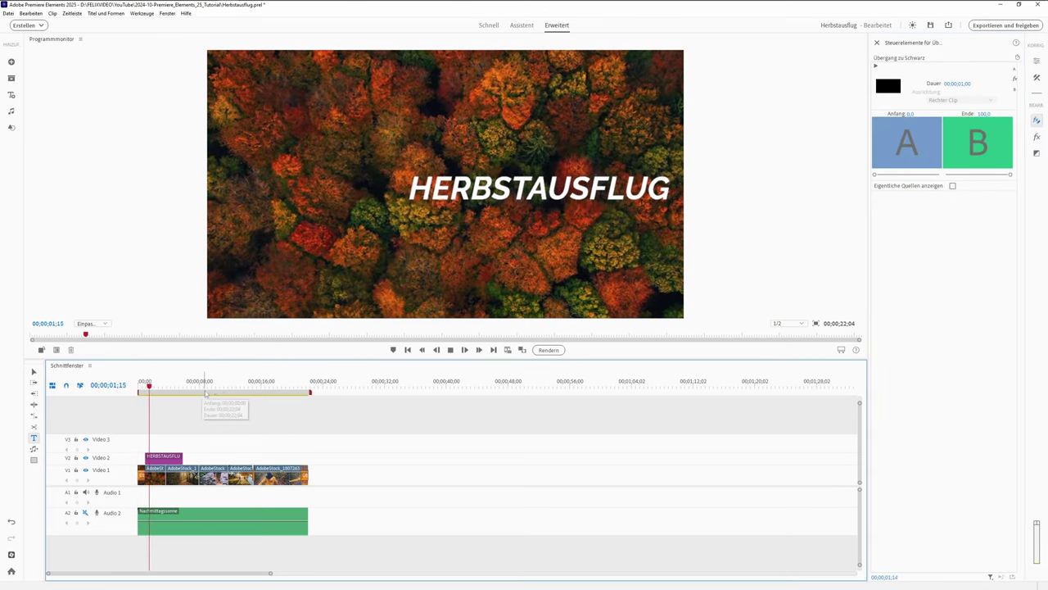
{"action": "key", "text": "space"}
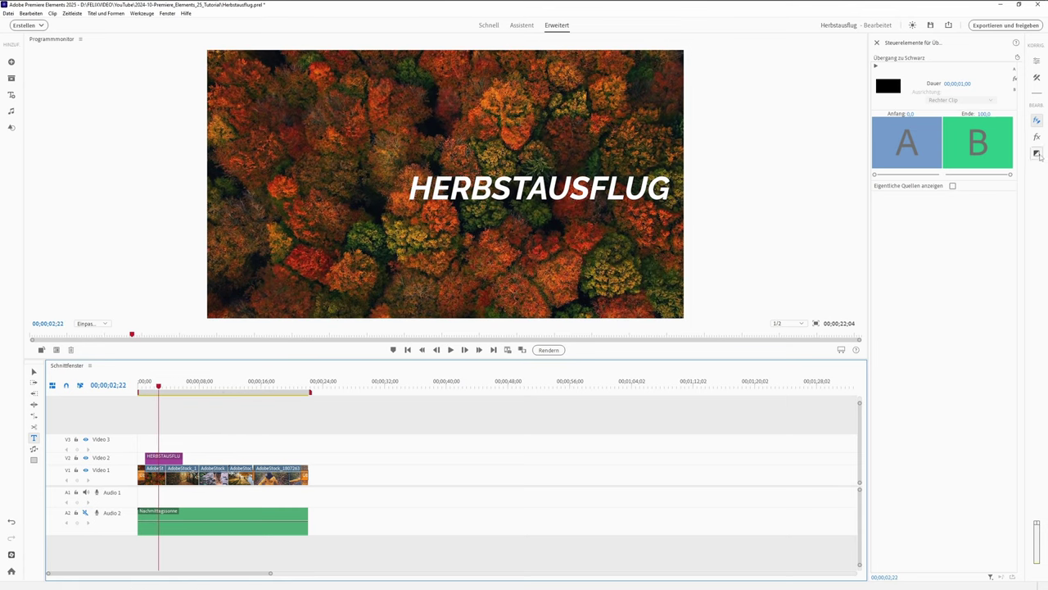
- Add a Weiche Blende to the HERBSTAUSFLUG title's start and preview its fade-in
{"action": "left_click", "coordinate": [1038, 155]}
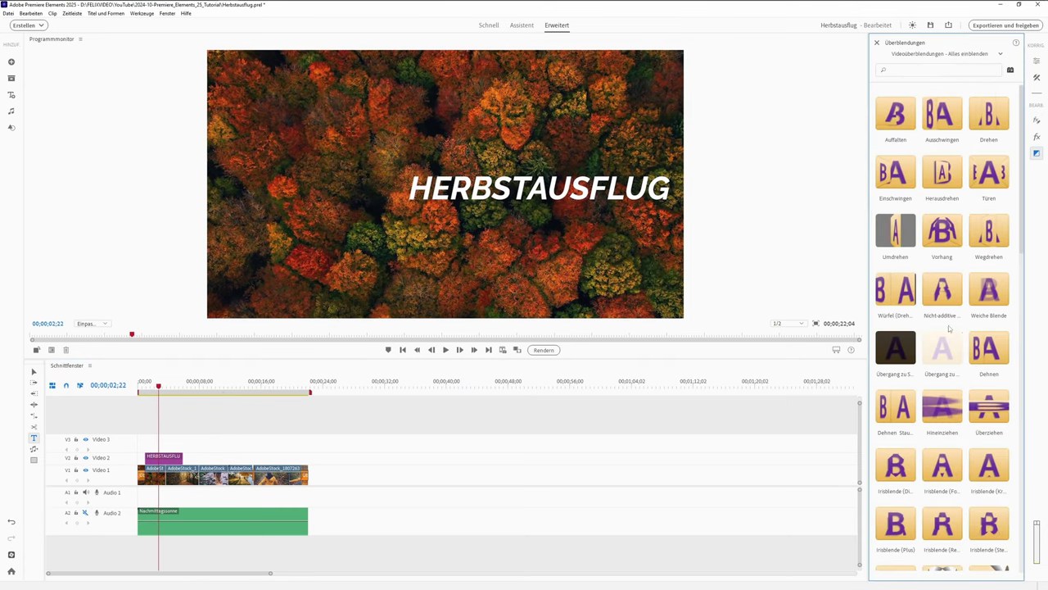
{"action": "left_click_drag", "start_coordinate": [988, 288], "coordinate": [149, 460]}
{"action": "left_click", "coordinate": [144, 385]}
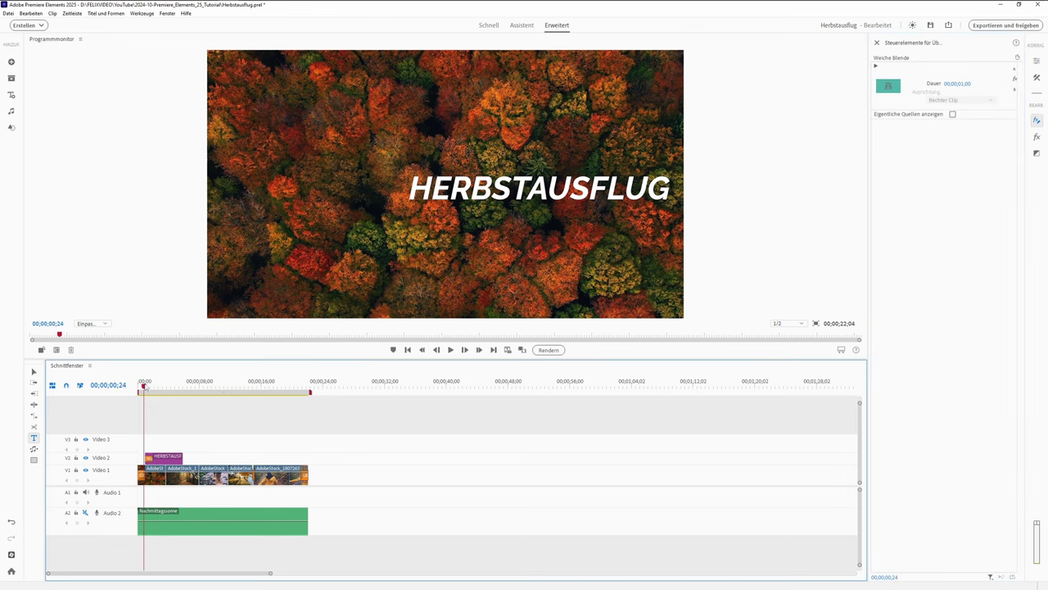
{"action": "key", "text": "Home"}
{"action": "key", "text": "space"}
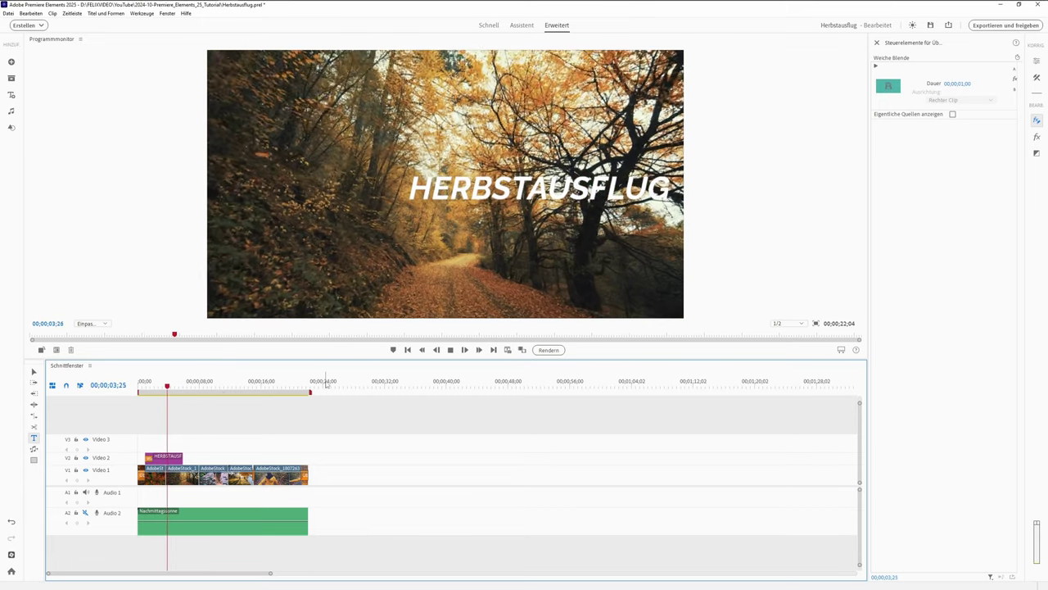
{"action": "key", "text": "space"}
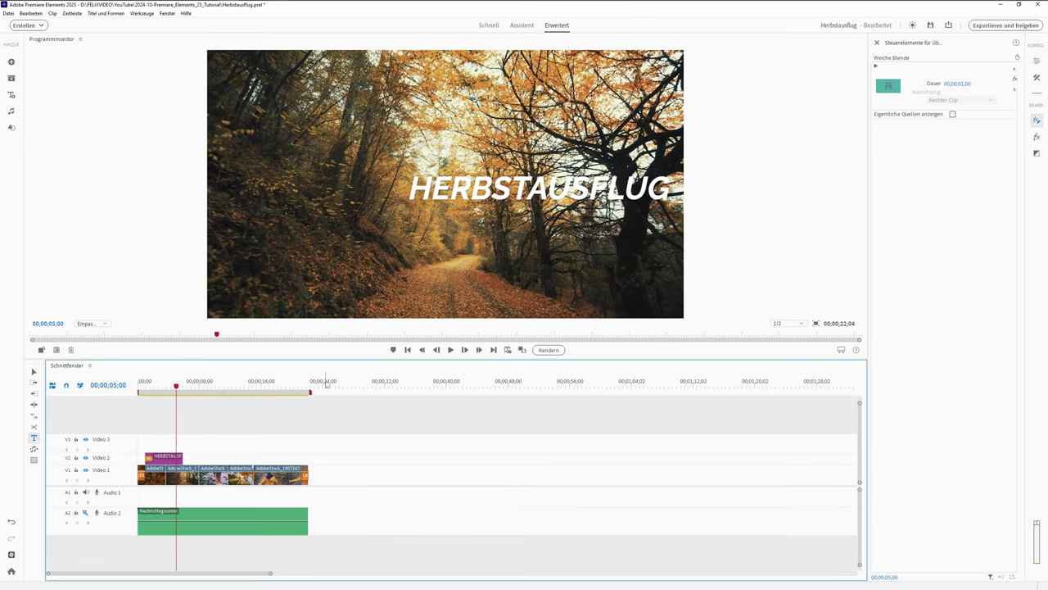
{"action": "left_click", "coordinate": [1036, 153]}
{"action": "left_click", "coordinate": [942, 53]}
{"action": "mouse_move", "coordinate": [962, 80]}
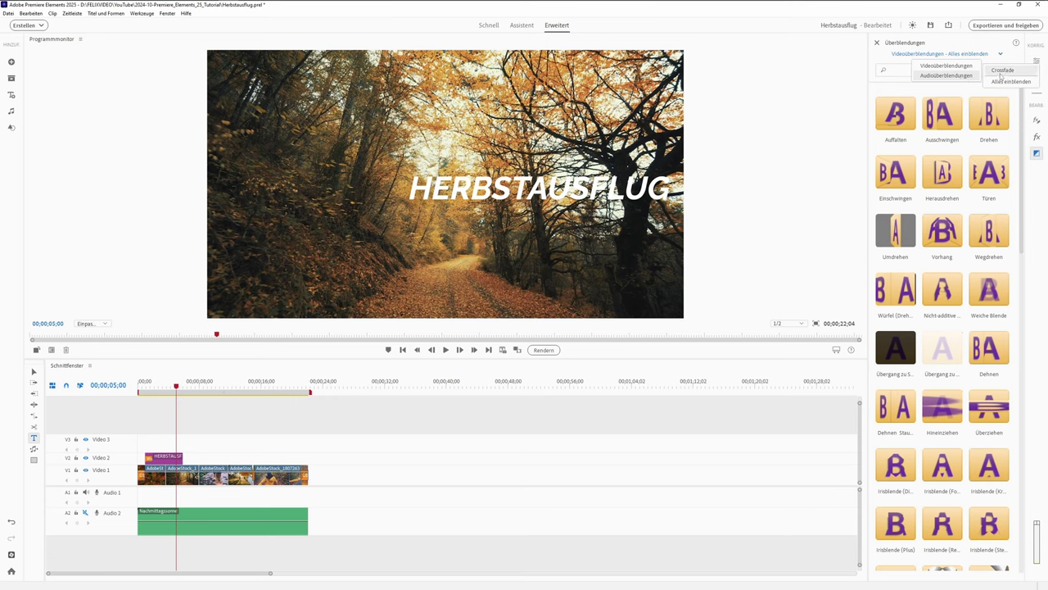
- Add a Konstante Leistung audio crossfade to the Nachmittagssonne music's start and preview it
{"action": "left_click", "coordinate": [1001, 71]}
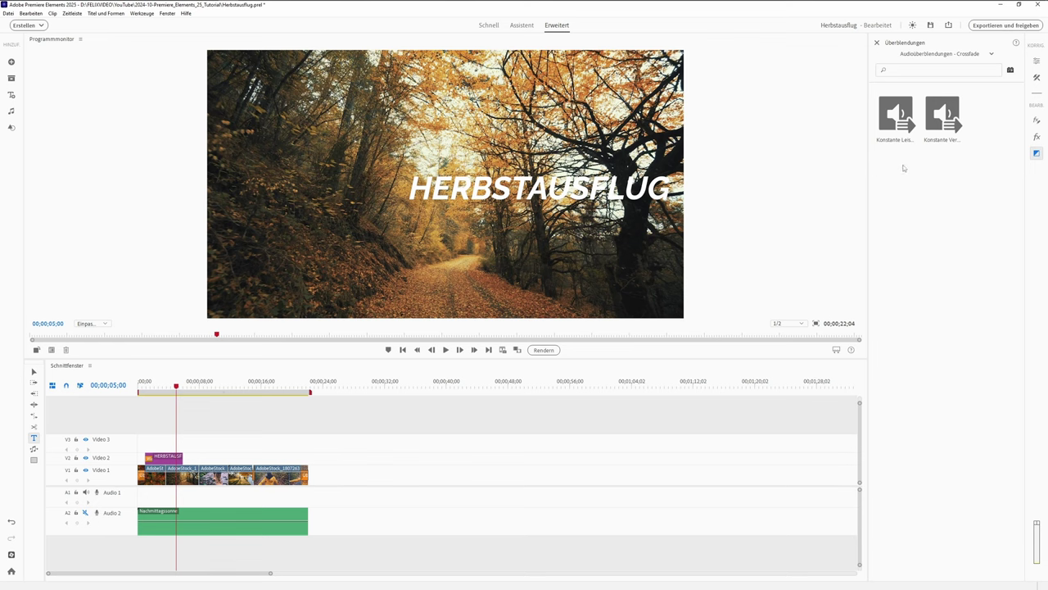
{"action": "mouse_move", "coordinate": [896, 115]}
{"action": "left_mouse_down"}
{"action": "mouse_move", "coordinate": [788, 231]}
{"action": "mouse_move", "coordinate": [146, 526]}
{"action": "left_mouse_up"}
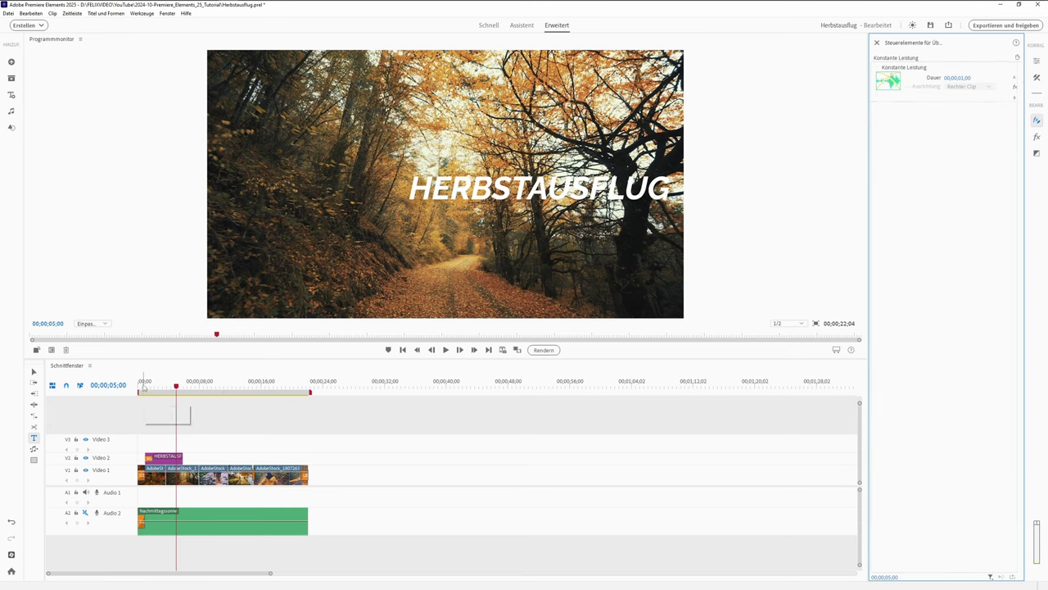
{"action": "key", "text": "space"}
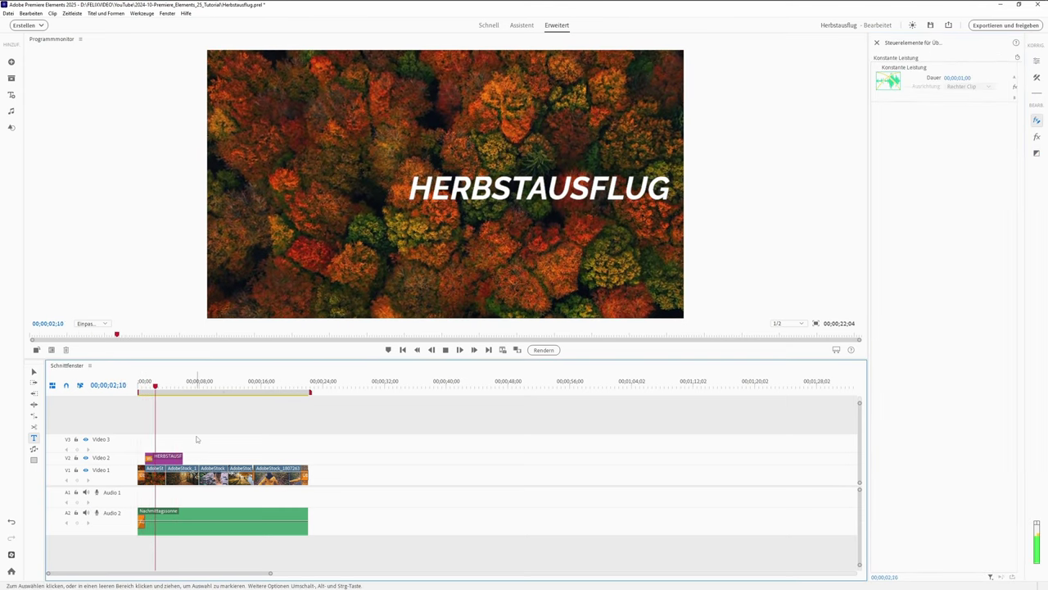
{"action": "key", "text": "space"}
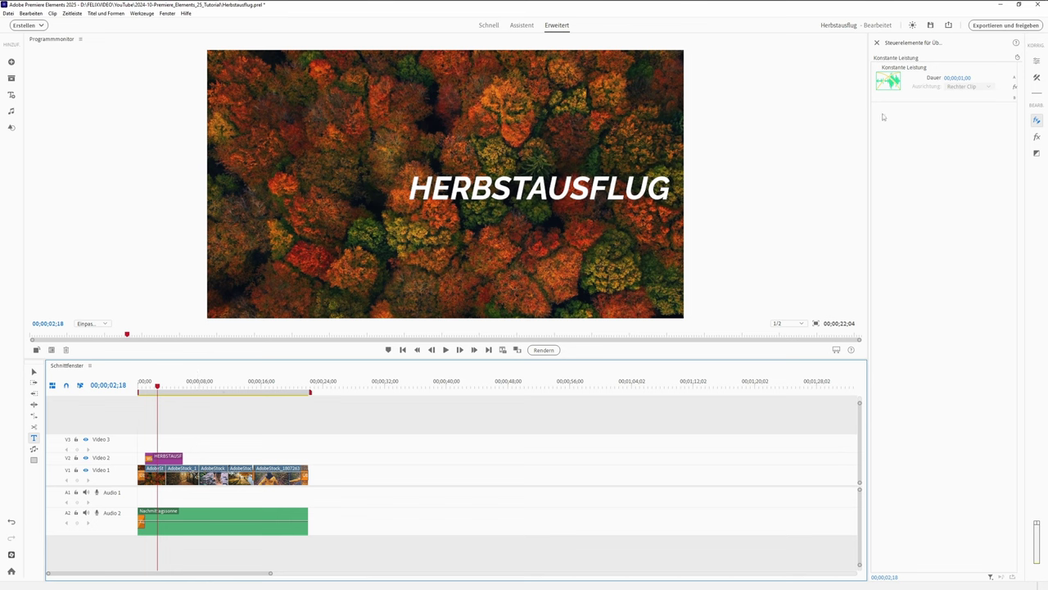
{"action": "left_click", "coordinate": [286, 529]}
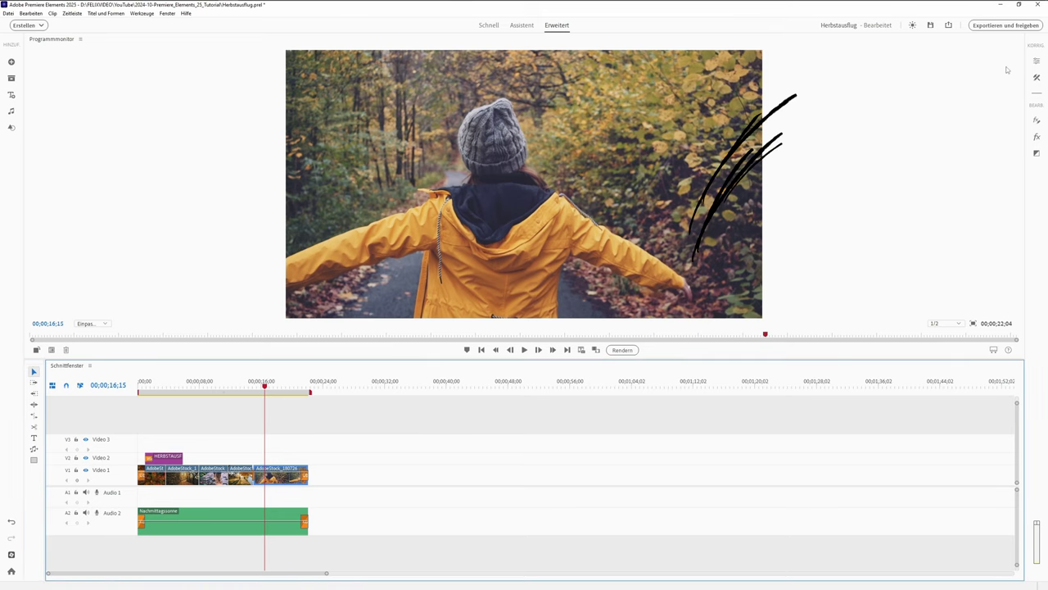
- Grade the clip to Temperatur 16,0, Sättigung 110,1, Kontrast 6,5 with slightly lowered highlights
{"action": "left_click", "coordinate": [1037, 64]}
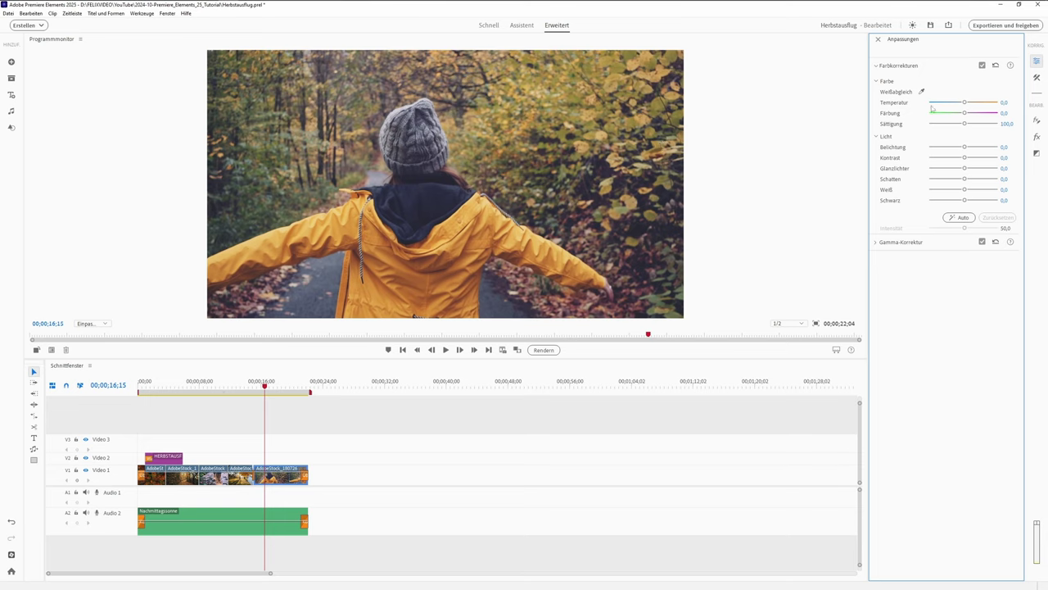
{"action": "left_click", "coordinate": [965, 104]}
{"action": "left_click_drag", "start_coordinate": [965, 106], "coordinate": [969, 106]}
{"action": "left_click_drag", "start_coordinate": [964, 124], "coordinate": [968, 152]}
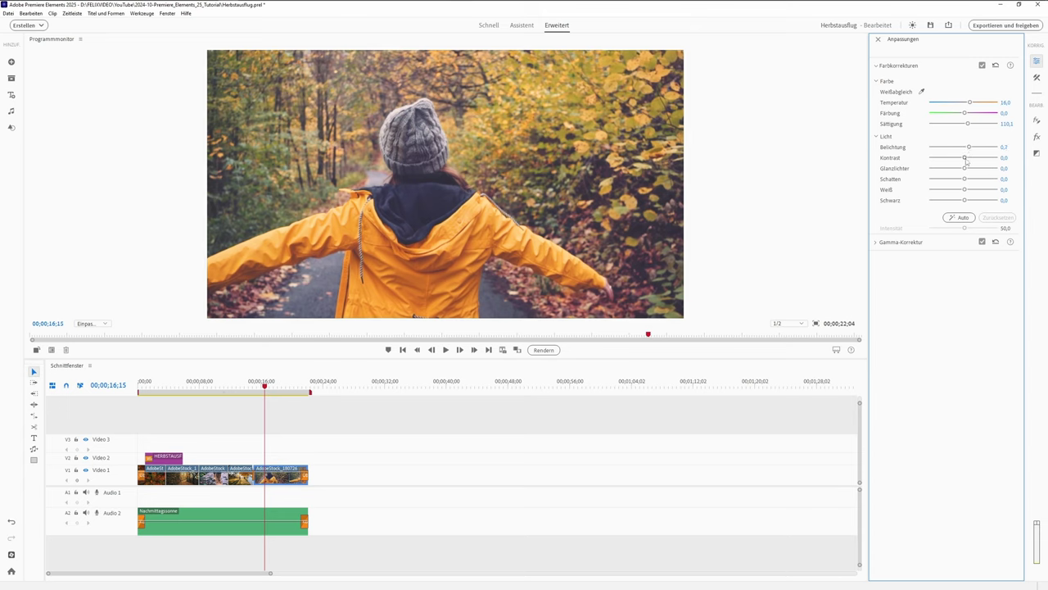
{"action": "left_click_drag", "start_coordinate": [965, 158], "coordinate": [967, 162]}
{"action": "left_click_drag", "start_coordinate": [964, 169], "coordinate": [963, 169]}
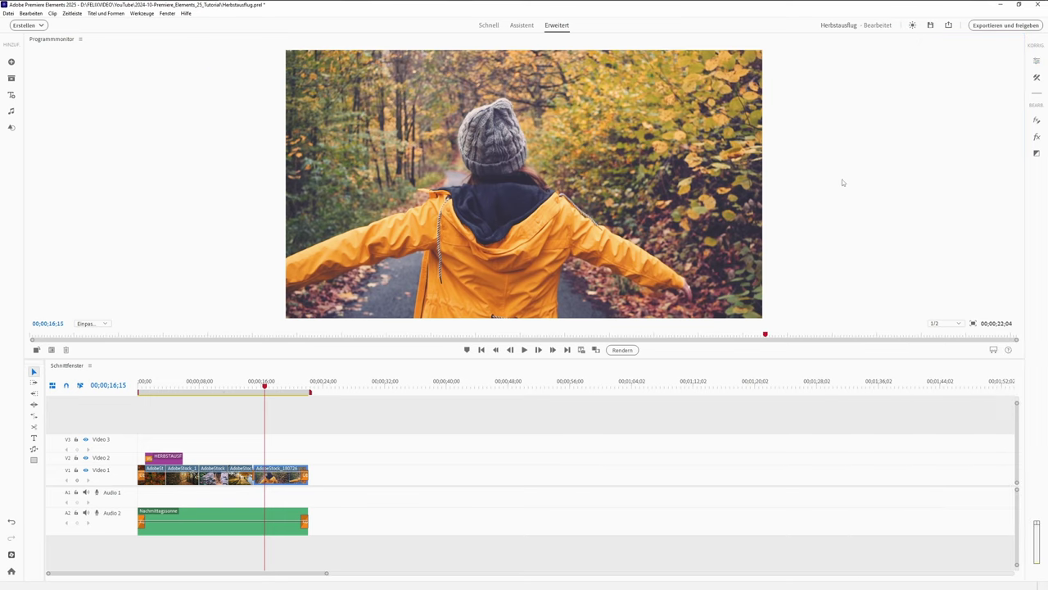
- Open Farbkorrektur und -abstufung, try the Sony SGamut3 SLog3 input LUT, then reset it to Ohne
{"action": "left_click", "coordinate": [1038, 77]}
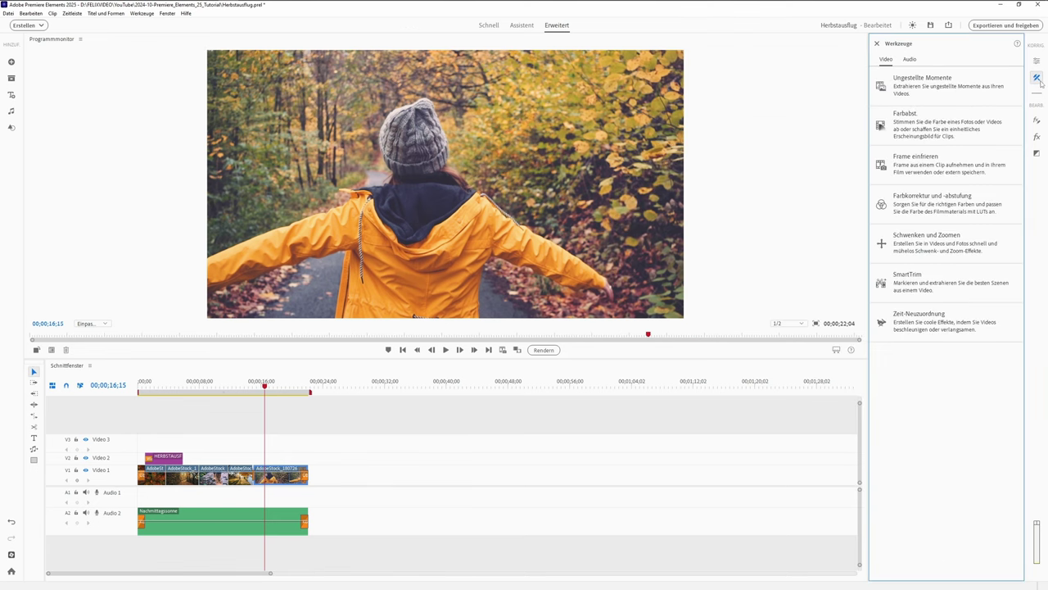
{"action": "left_click", "coordinate": [966, 203]}
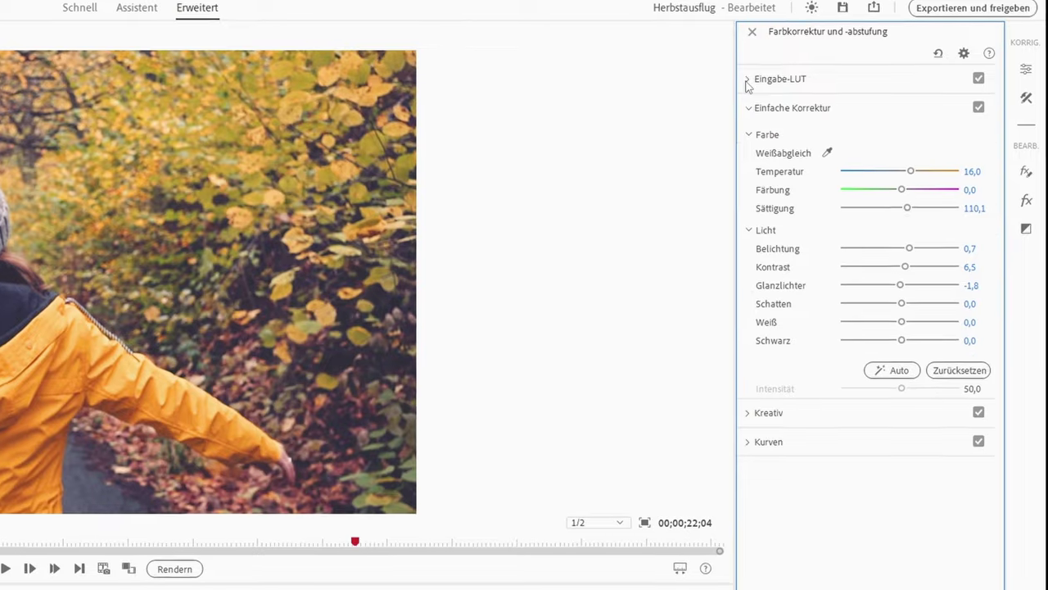
{"action": "left_click", "coordinate": [748, 80]}
{"action": "left_click", "coordinate": [847, 114]}
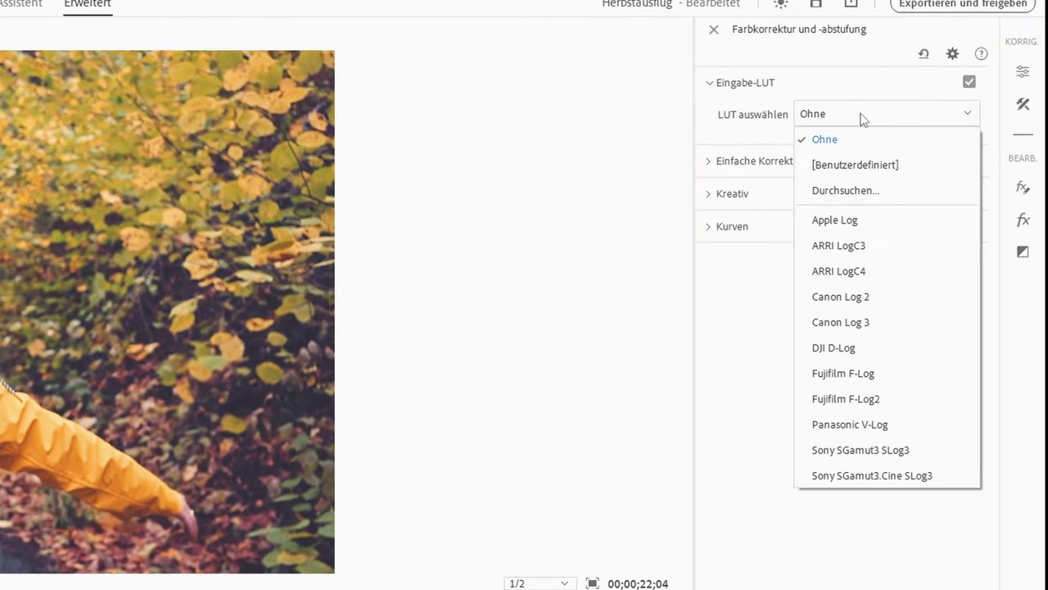
{"action": "left_click", "coordinate": [900, 463]}
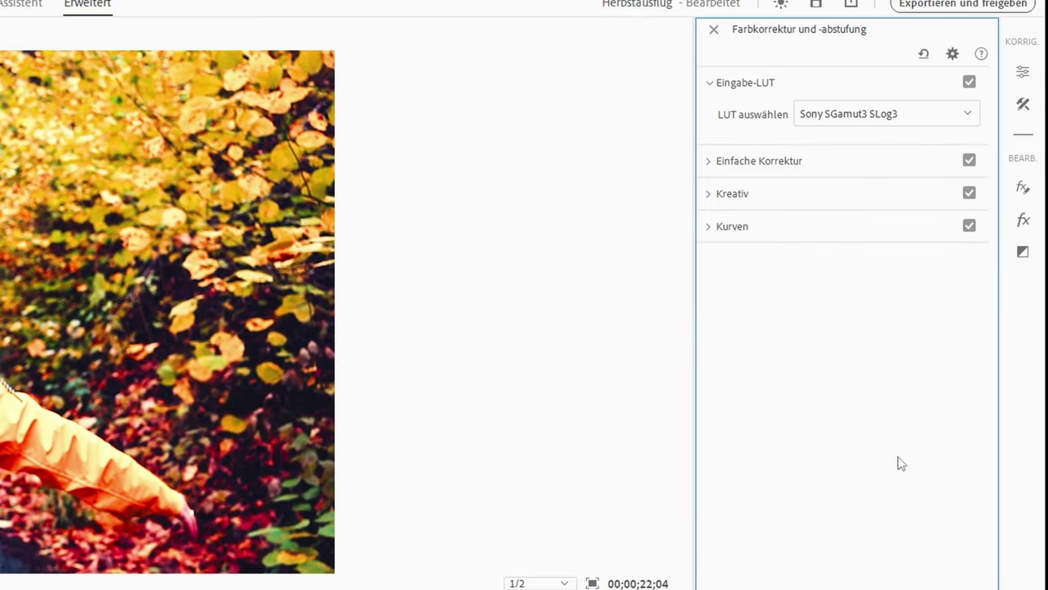
{"action": "left_click", "coordinate": [942, 85]}
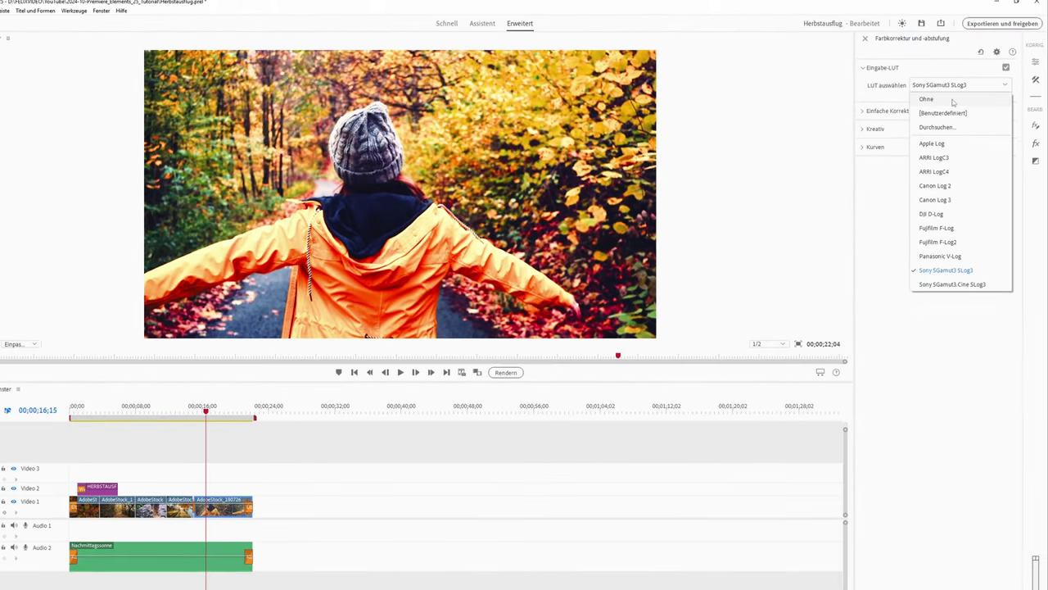
{"action": "left_click", "coordinate": [953, 100]}
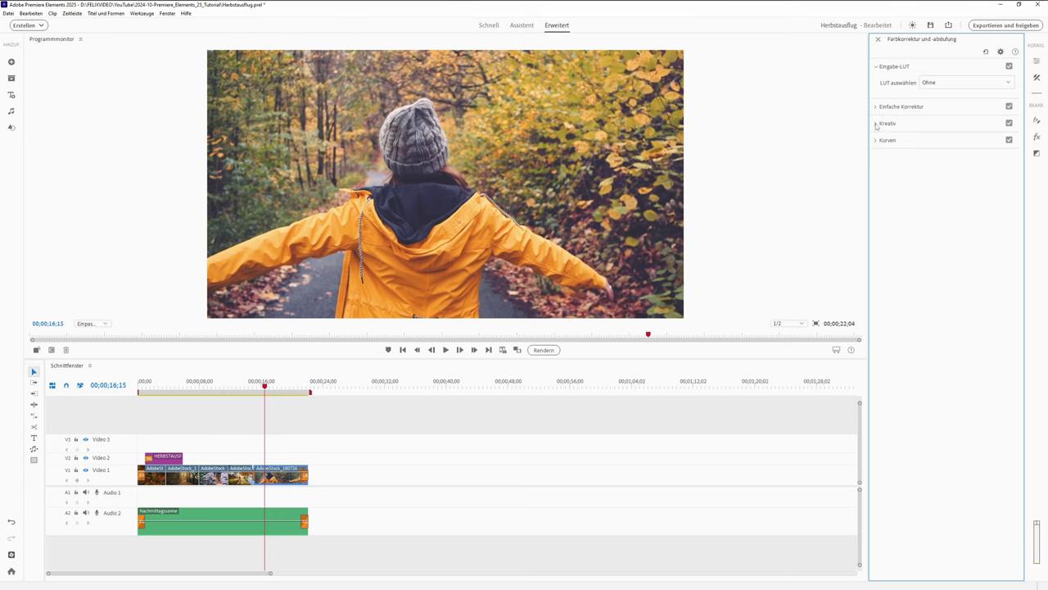
- Expand Kreativ and try the Edgy Amber and Drop Blues LUT looks
{"action": "left_click", "coordinate": [876, 124]}
{"action": "left_click", "coordinate": [962, 118]}
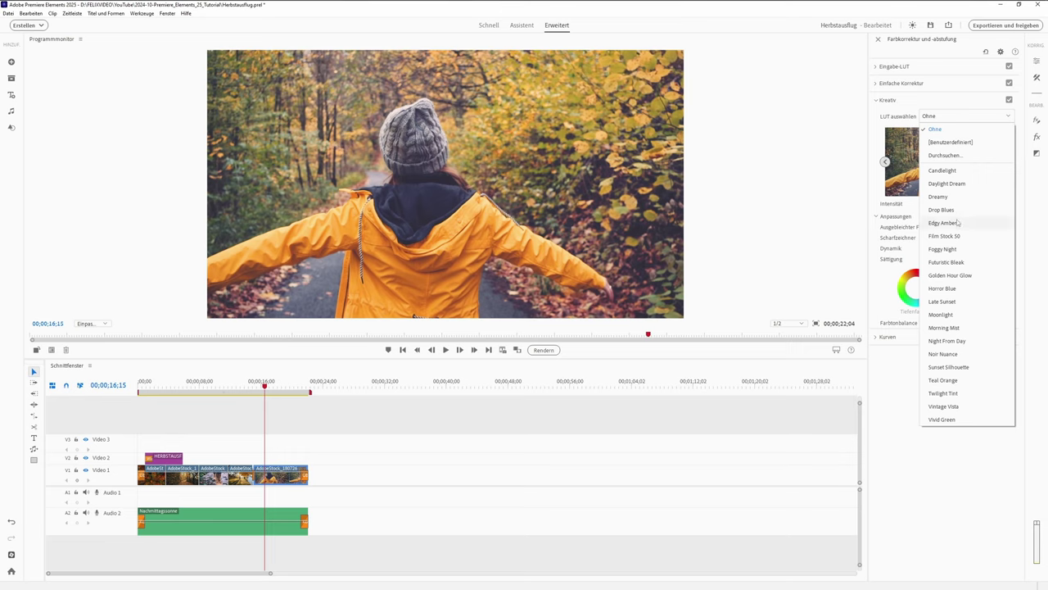
{"action": "left_click", "coordinate": [957, 223]}
{"action": "left_click", "coordinate": [966, 117]}
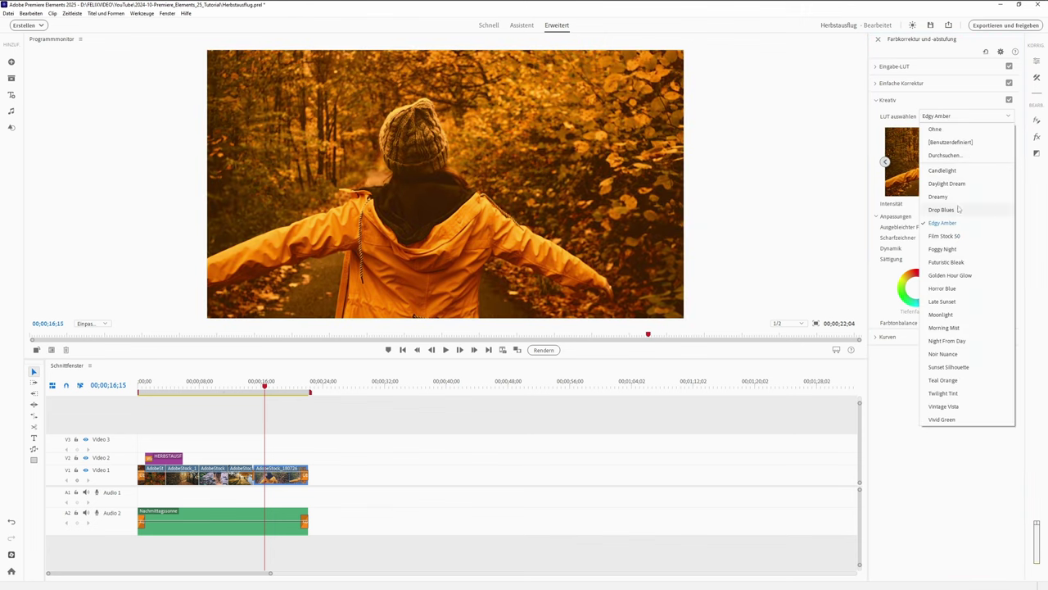
{"action": "left_click", "coordinate": [959, 209]}
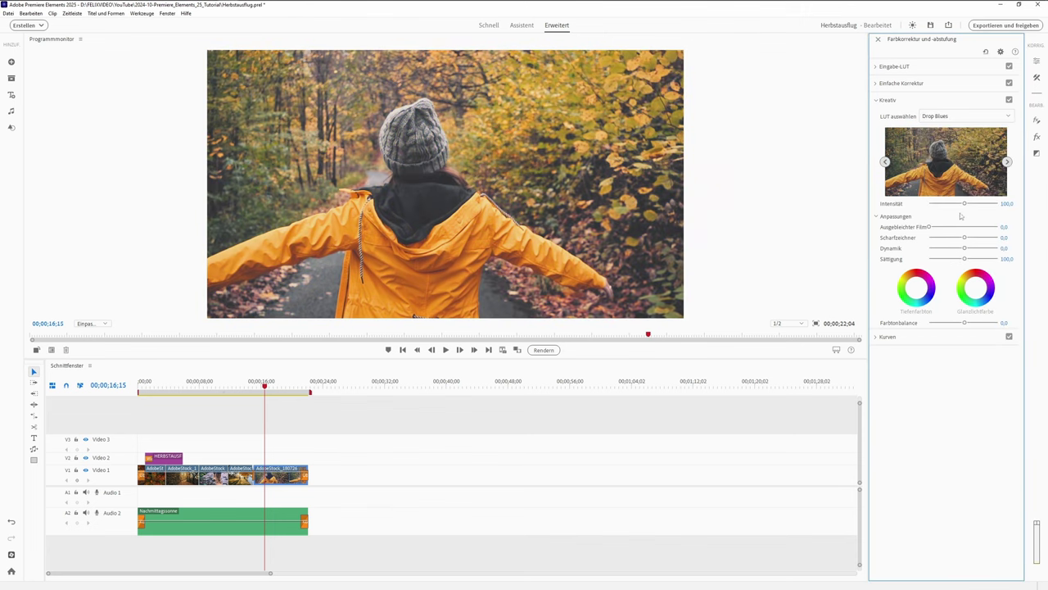
- Preview further looks, then apply Golden Hour Glow at an intensity of 30.8
{"action": "left_click", "coordinate": [1008, 162]}
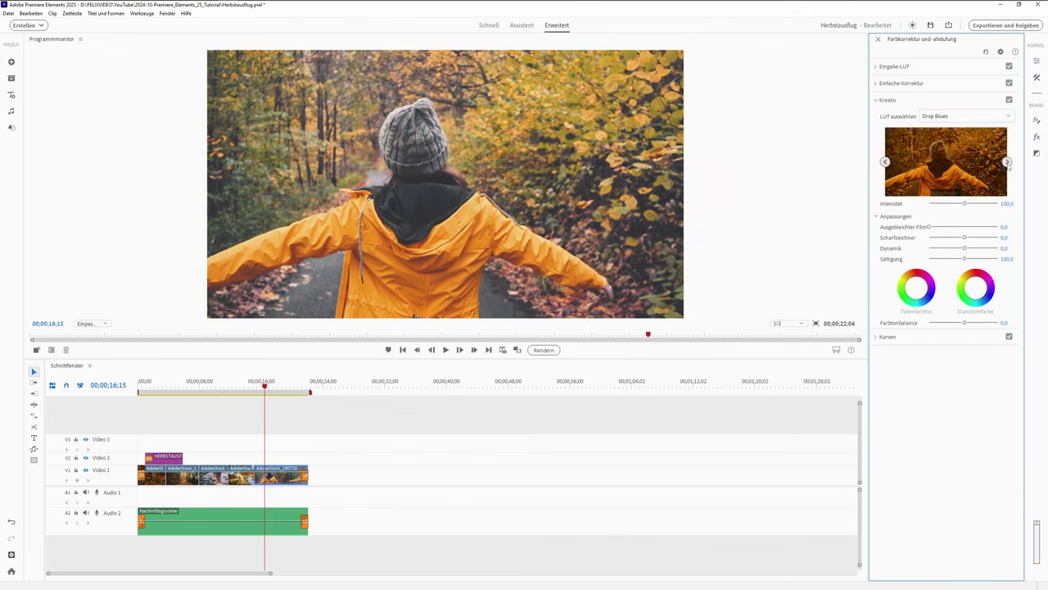
{"action": "left_click", "coordinate": [1007, 163]}
{"action": "left_click", "coordinate": [1008, 162]}
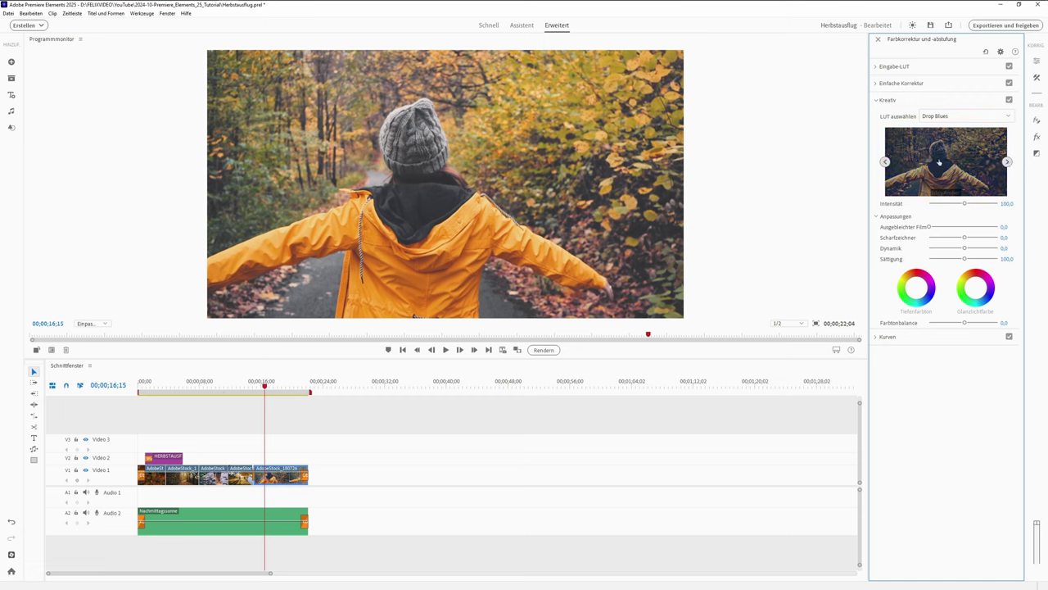
{"action": "left_click", "coordinate": [1008, 162]}
{"action": "left_click", "coordinate": [1007, 162]}
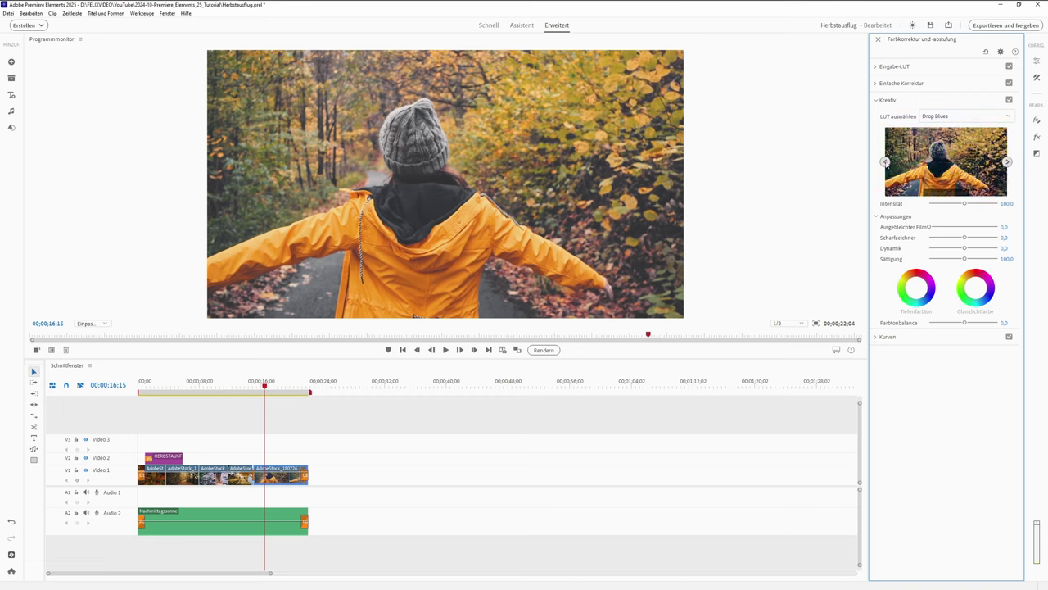
{"action": "left_click", "coordinate": [950, 190]}
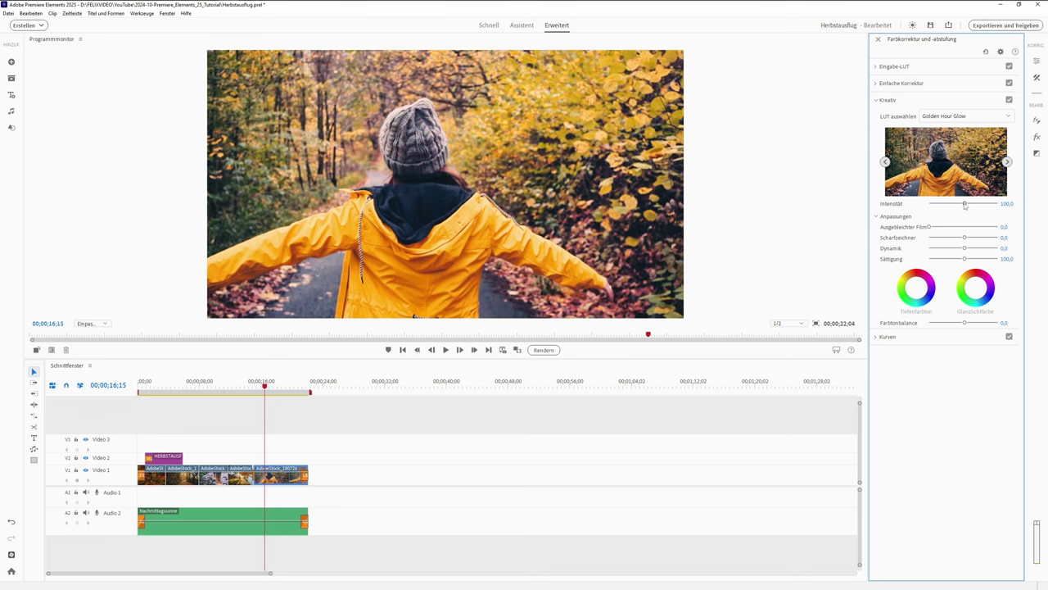
{"action": "left_click_drag", "start_coordinate": [964, 204], "coordinate": [939, 204]}
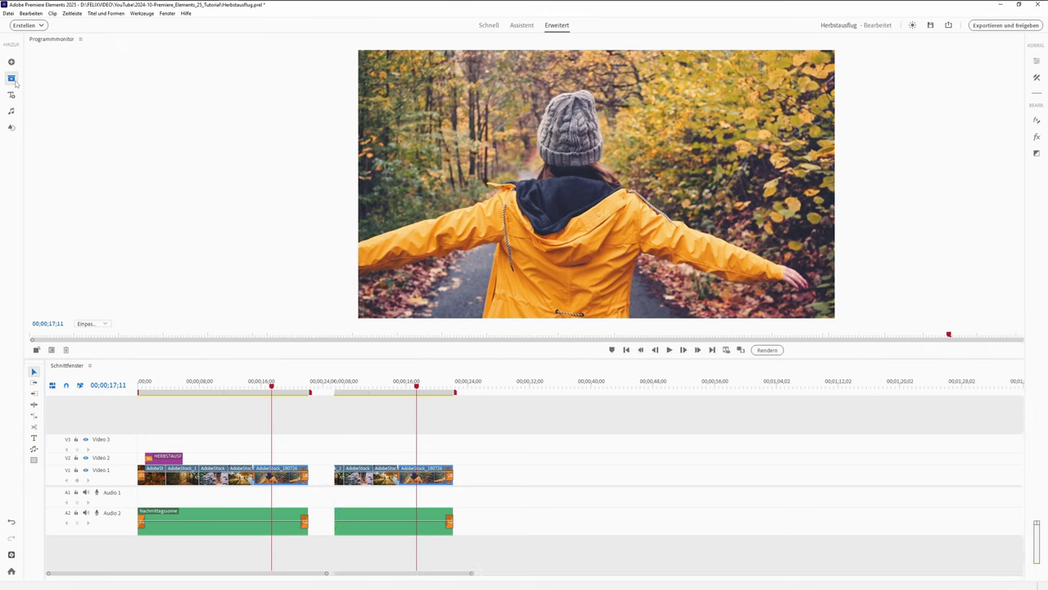
- Create a new adjustment layer in Project Assets and place it on Video 3 over the clips
{"action": "left_click", "coordinate": [12, 79]}
{"action": "right_click", "coordinate": [94, 259]}
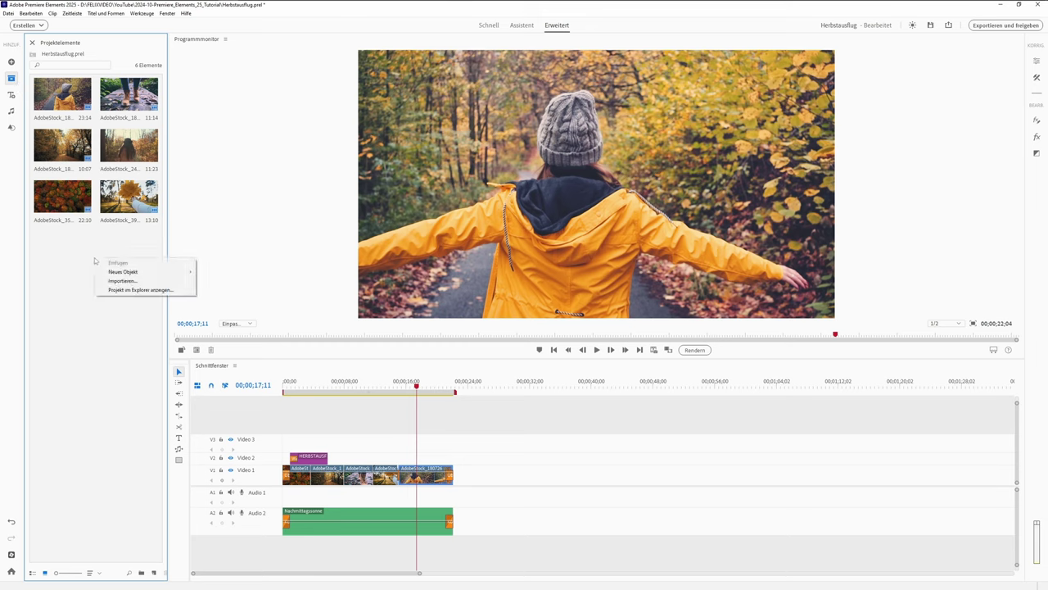
{"action": "mouse_move", "coordinate": [110, 274]}
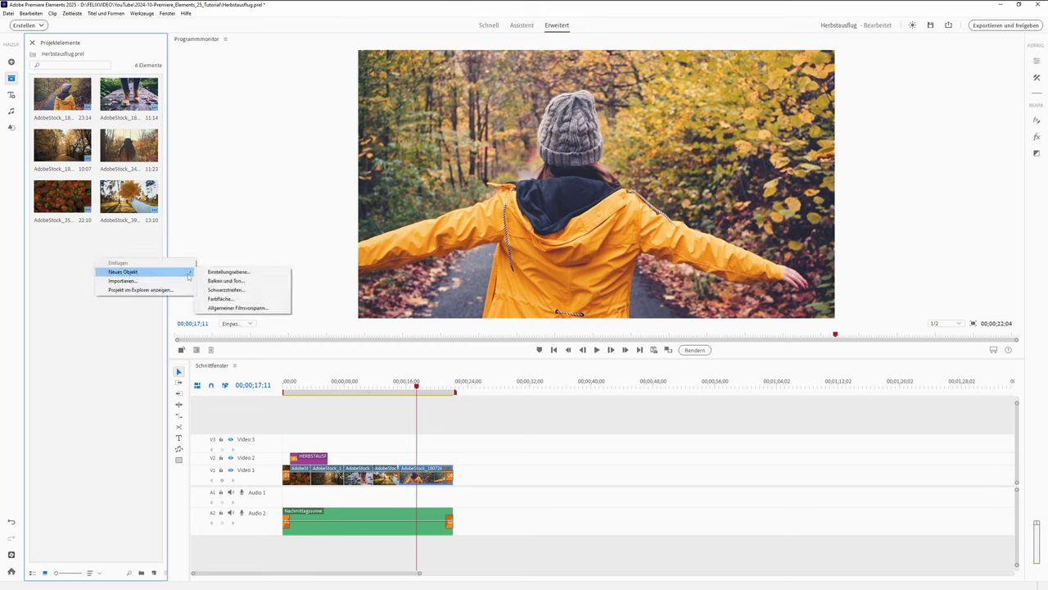
{"action": "left_click", "coordinate": [216, 272]}
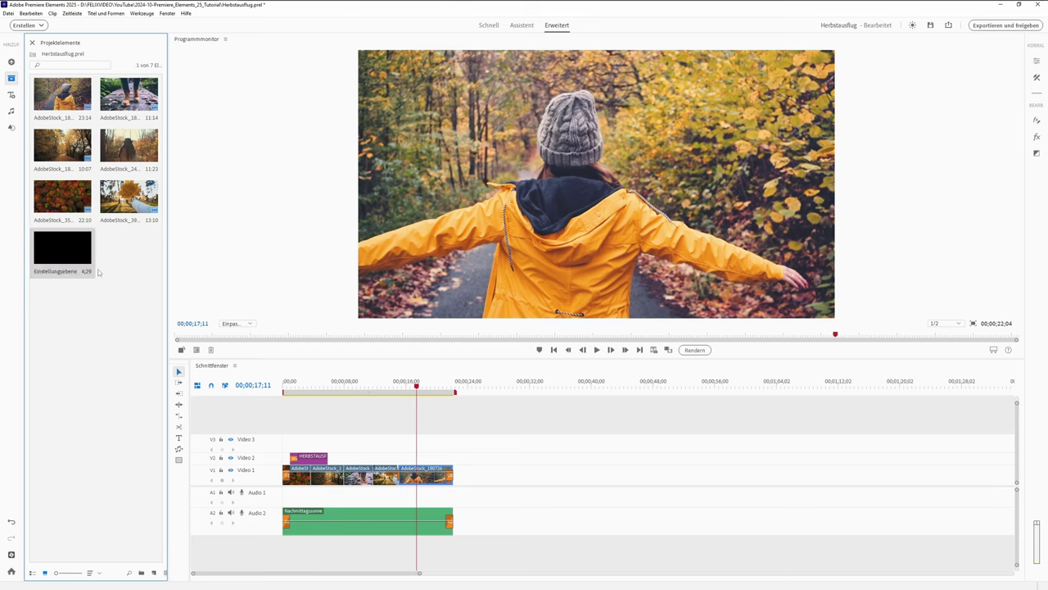
{"action": "mouse_move", "coordinate": [49, 254]}
{"action": "left_mouse_down"}
{"action": "mouse_move", "coordinate": [323, 449]}
{"action": "mouse_move", "coordinate": [452, 442]}
{"action": "left_mouse_up"}
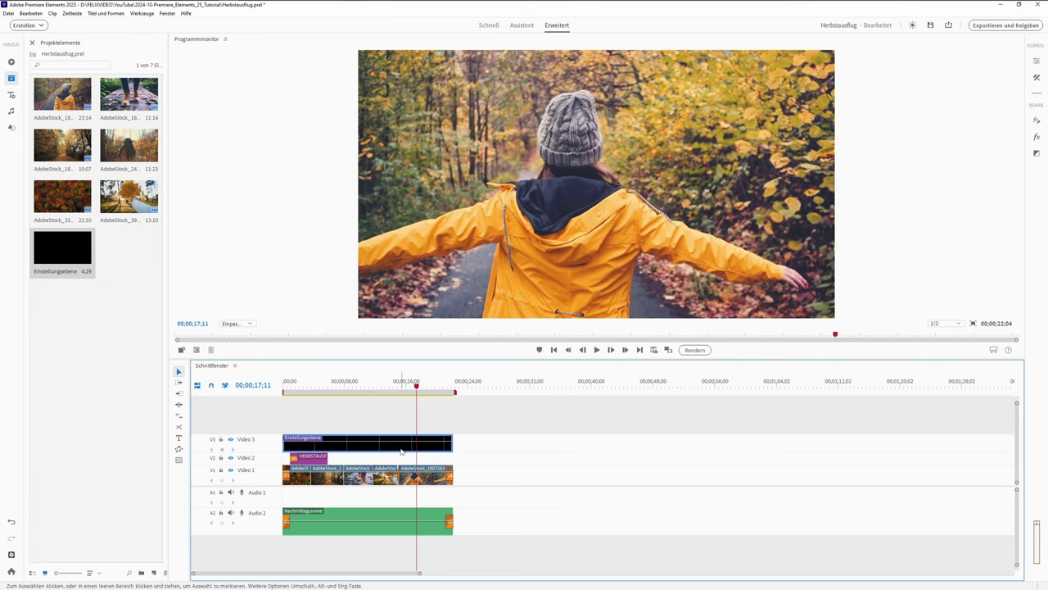
- Apply the Film Stock 50 creative LUT to the adjustment layer at 63.7 intensity
{"action": "left_click", "coordinate": [1036, 76]}
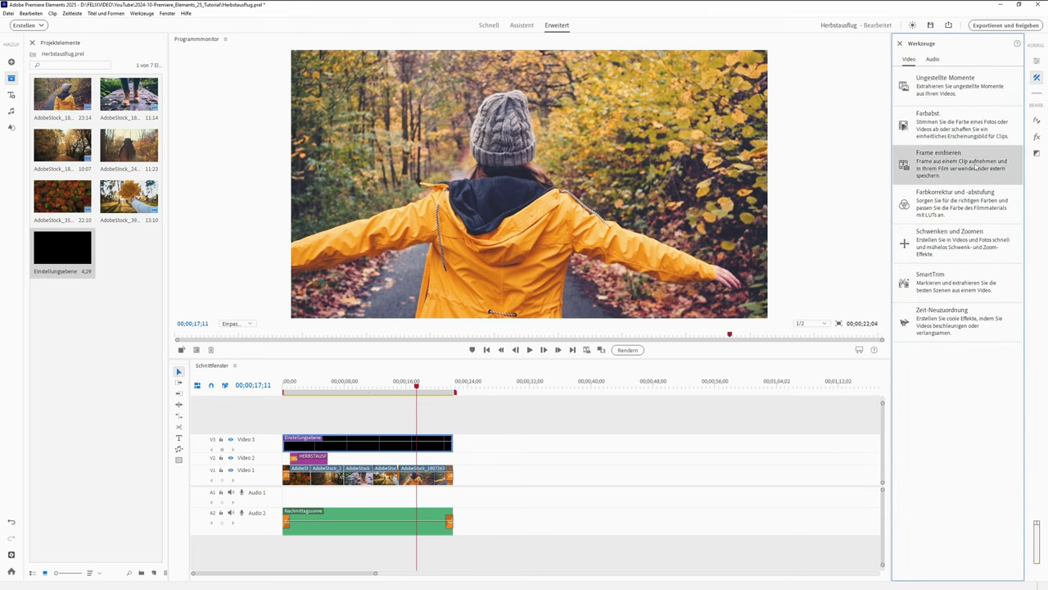
{"action": "left_click", "coordinate": [967, 205]}
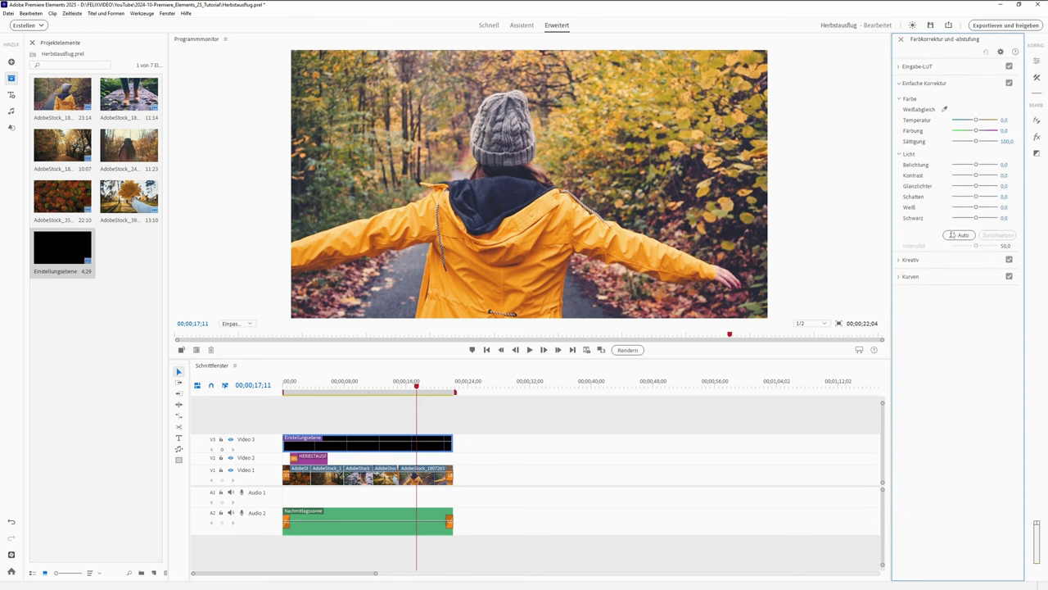
{"action": "left_click", "coordinate": [901, 260]}
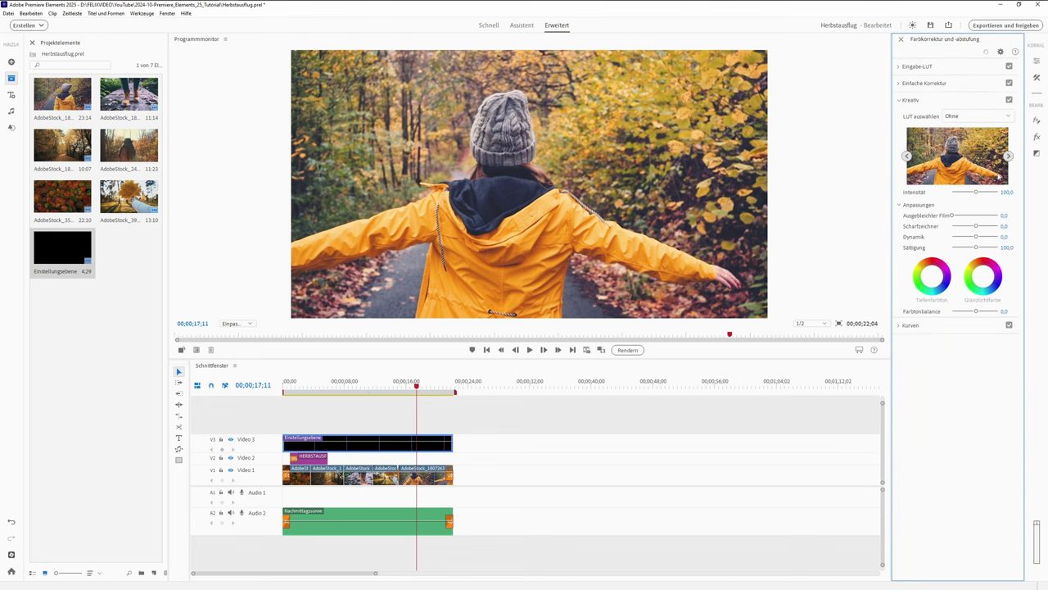
{"action": "left_click", "coordinate": [978, 118]}
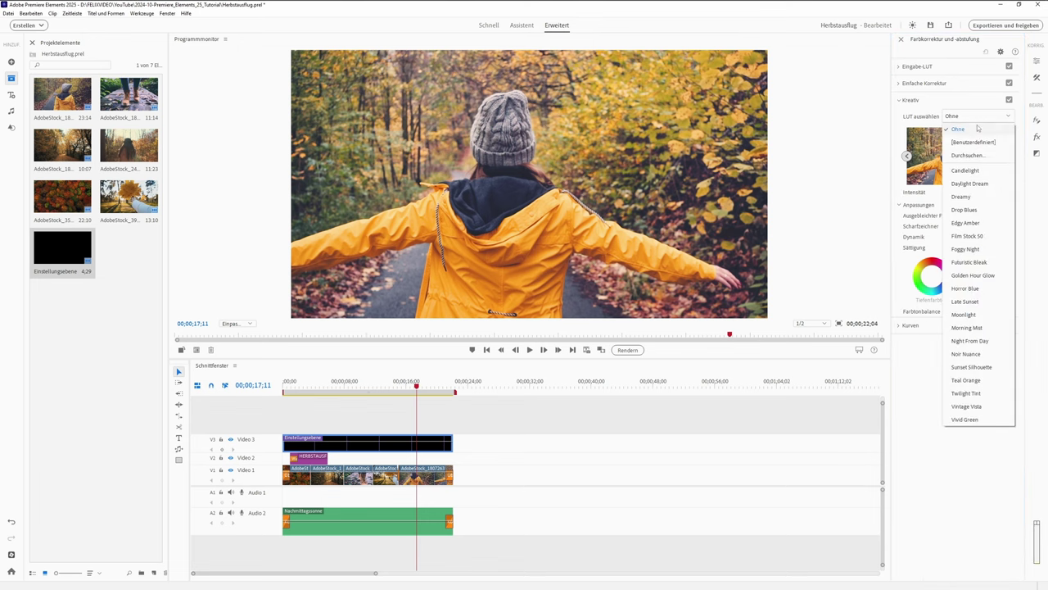
{"action": "left_click", "coordinate": [980, 236]}
{"action": "left_click_drag", "start_coordinate": [975, 192], "coordinate": [967, 191]}
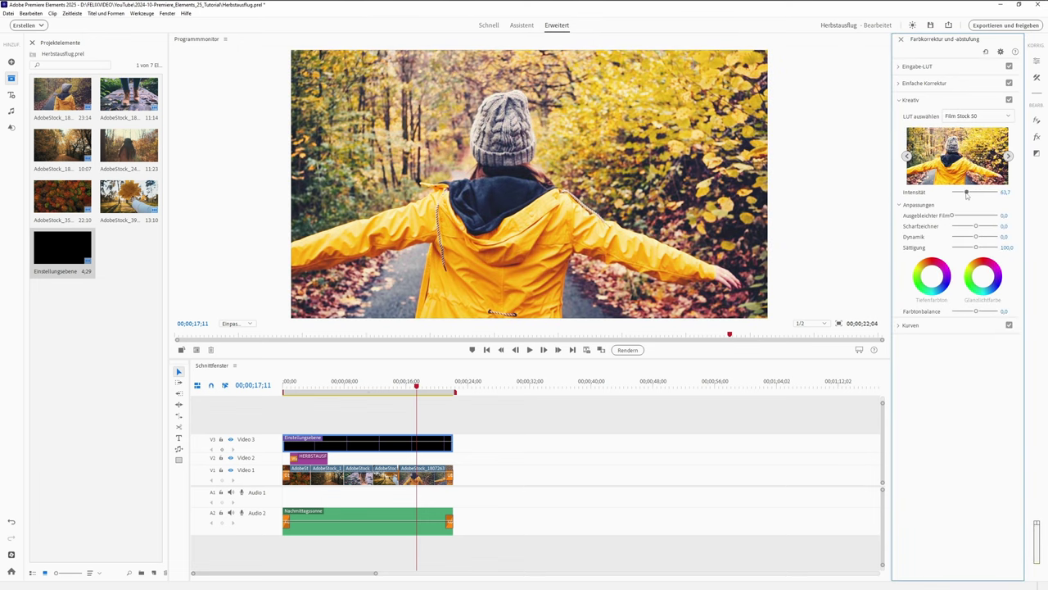
{"action": "mouse_move", "coordinate": [386, 389]}
{"action": "left_mouse_down"}
{"action": "mouse_move", "coordinate": [307, 388]}
{"action": "mouse_move", "coordinate": [429, 388]}
{"action": "left_mouse_up"}
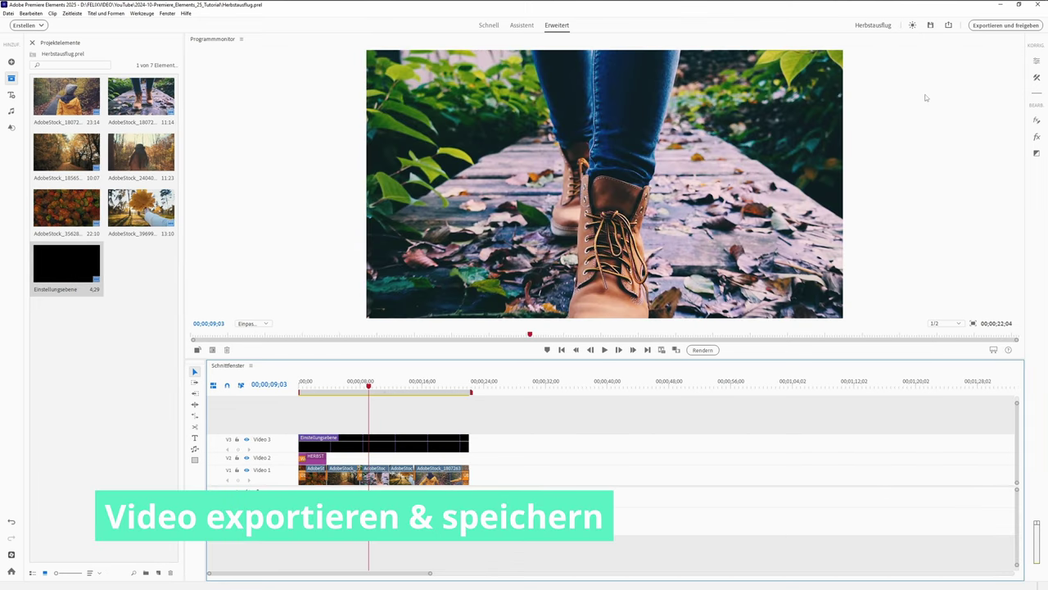
- Export Herbstausflug.mp4 to the computer as H.264 with Match Source - Adaptive High Bitrate
{"action": "left_click", "coordinate": [995, 31]}
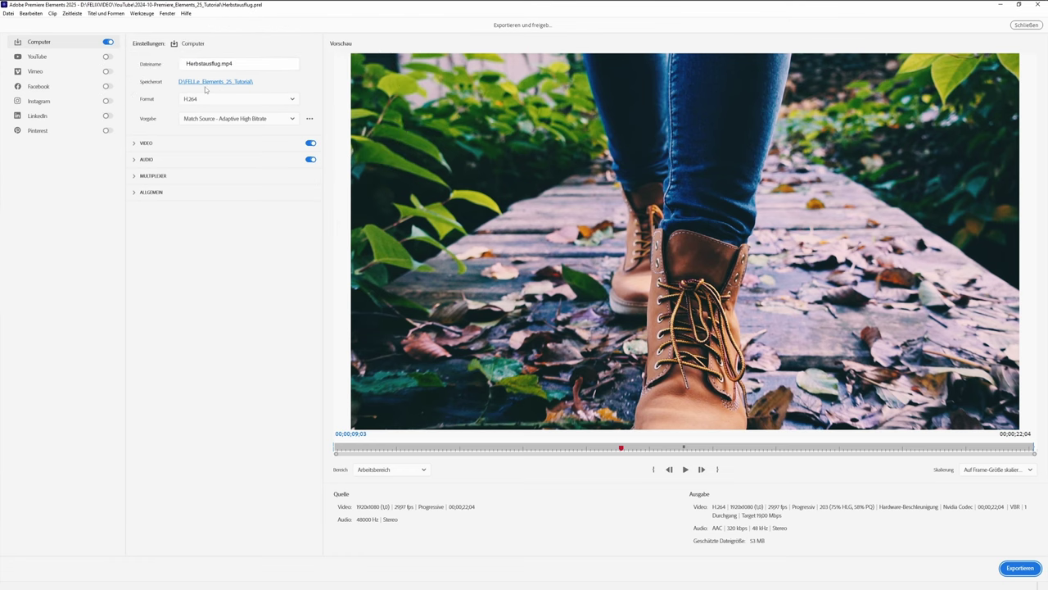
{"action": "left_click", "coordinate": [211, 100]}
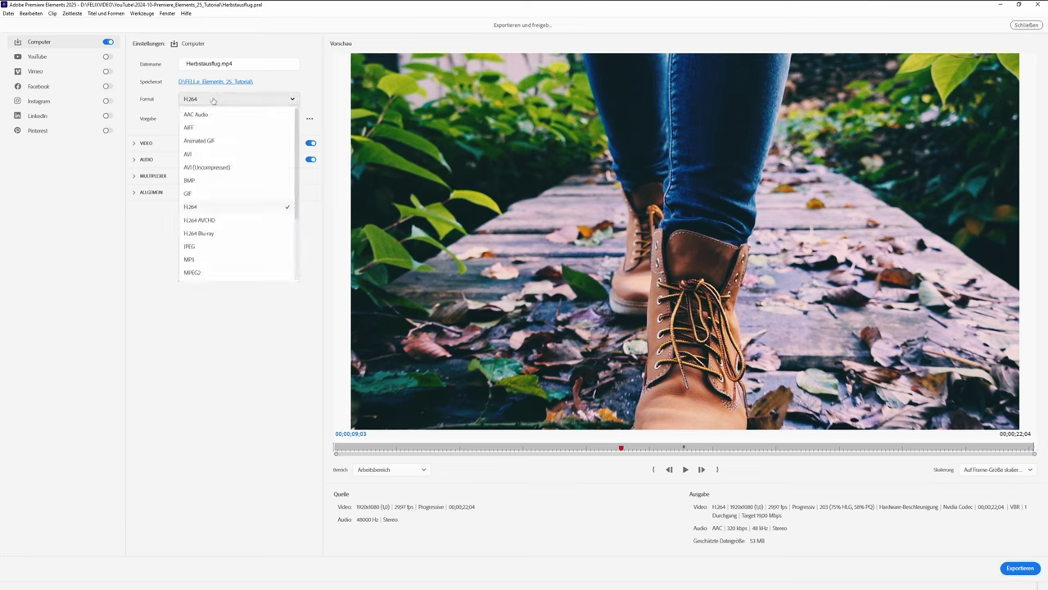
{"action": "left_click", "coordinate": [213, 100]}
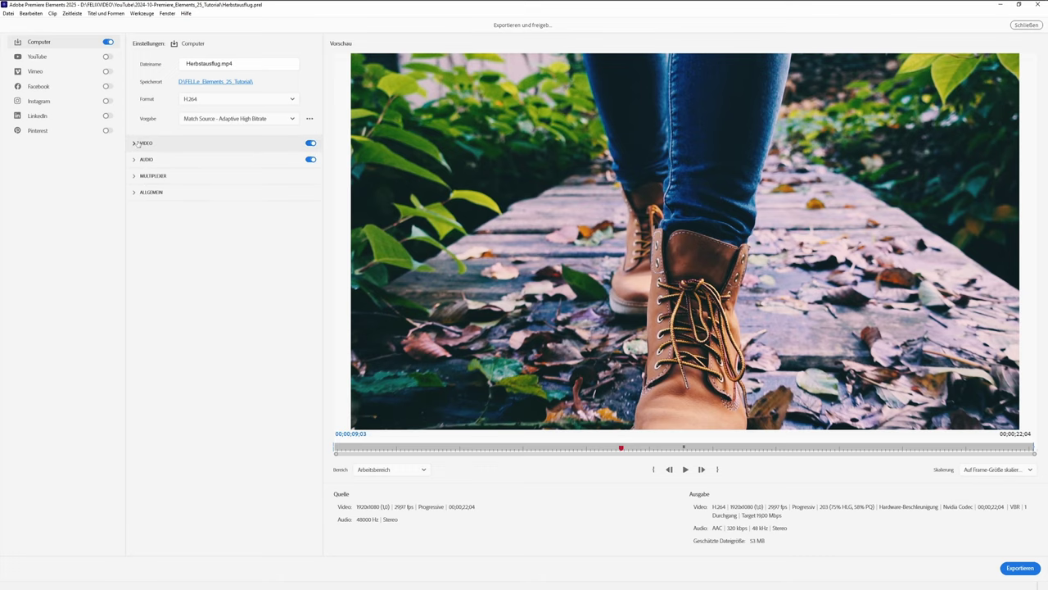
{"action": "left_click", "coordinate": [135, 144]}
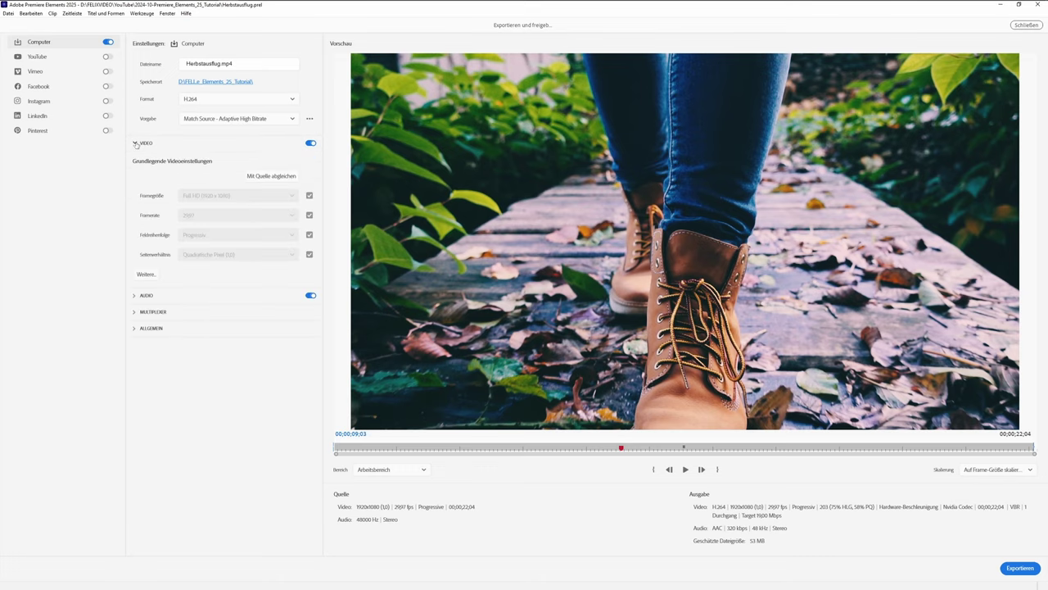
{"action": "left_click", "coordinate": [59, 56]}
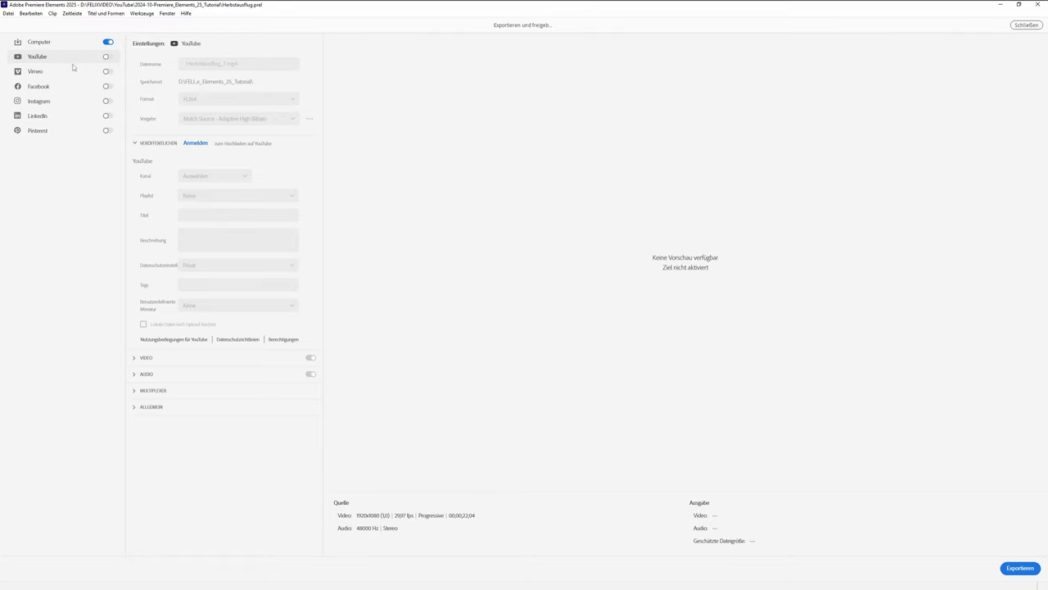
{"action": "left_click", "coordinate": [39, 44]}
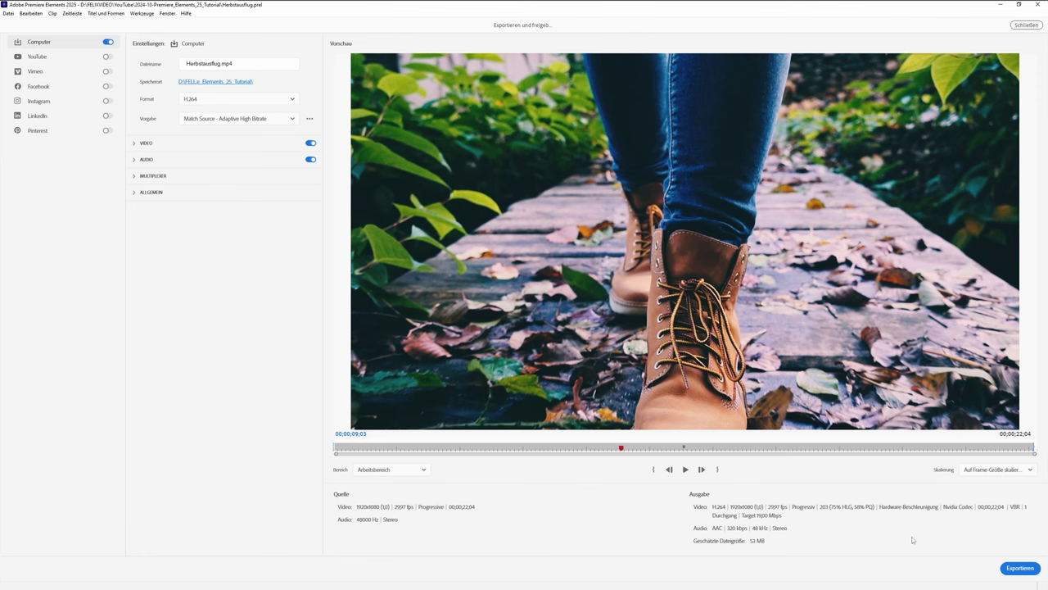
{"action": "left_click", "coordinate": [1020, 569]}
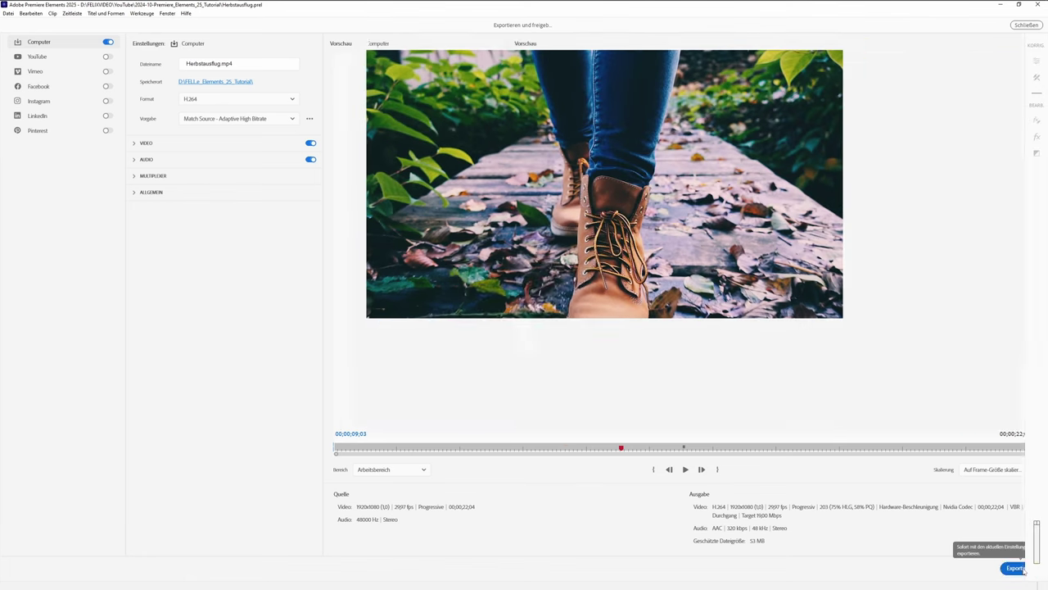